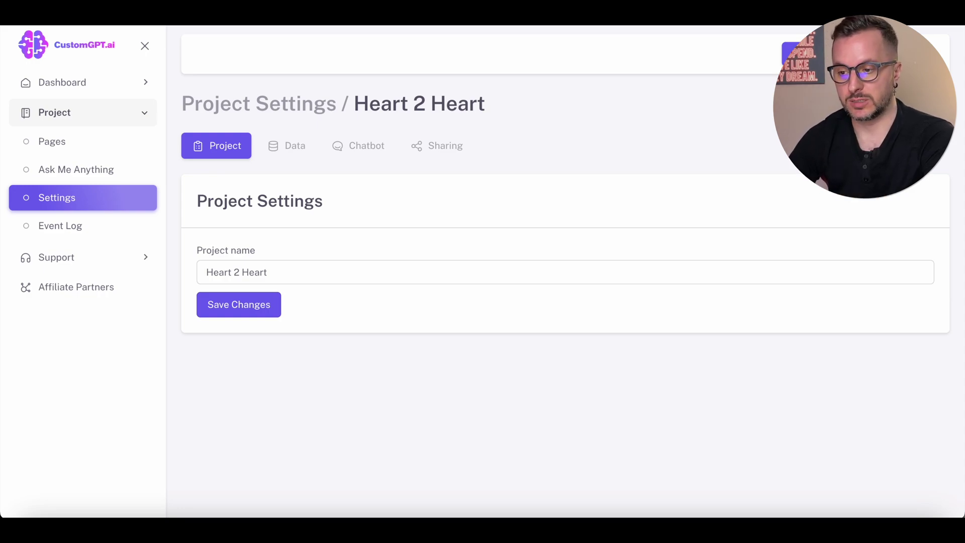
Step: Replace the chatbot's avatar with a screenshot of the heart2heart logo captured from the salon's website header
click(286, 145)
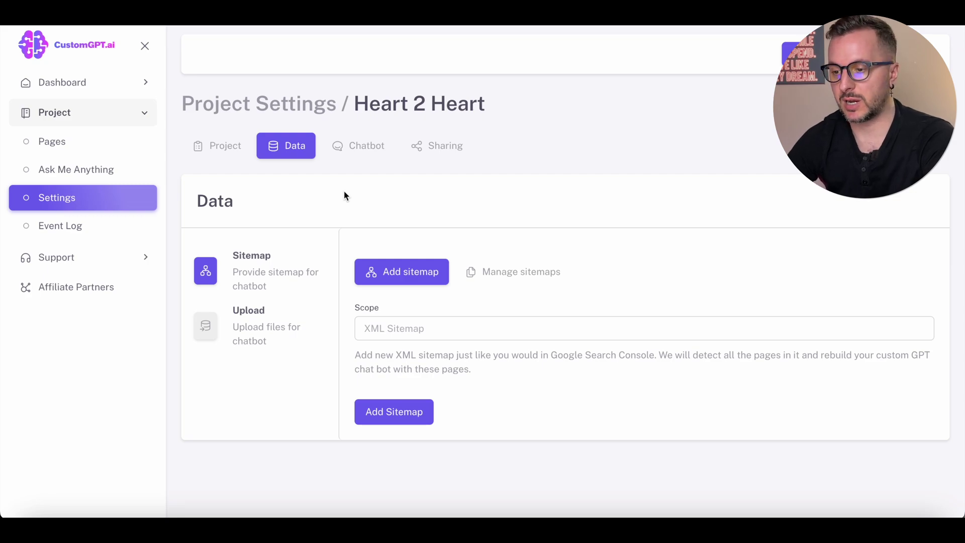
click(358, 158)
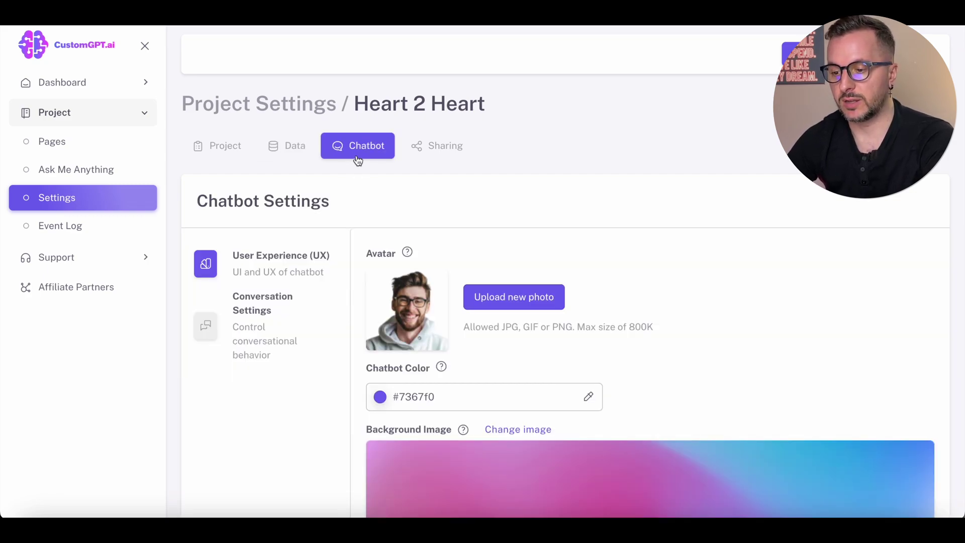
scroll(443, 206, down, 1)
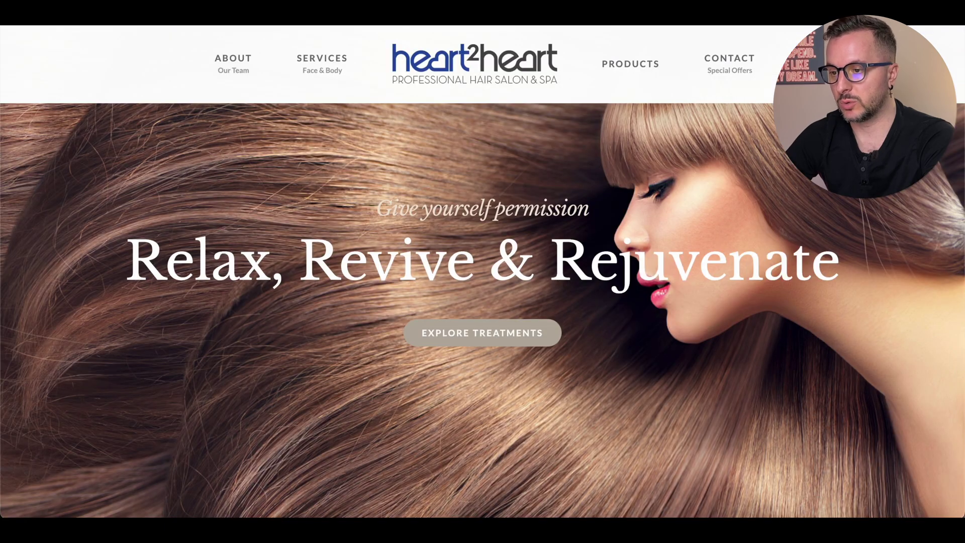
key(super+shift+4)
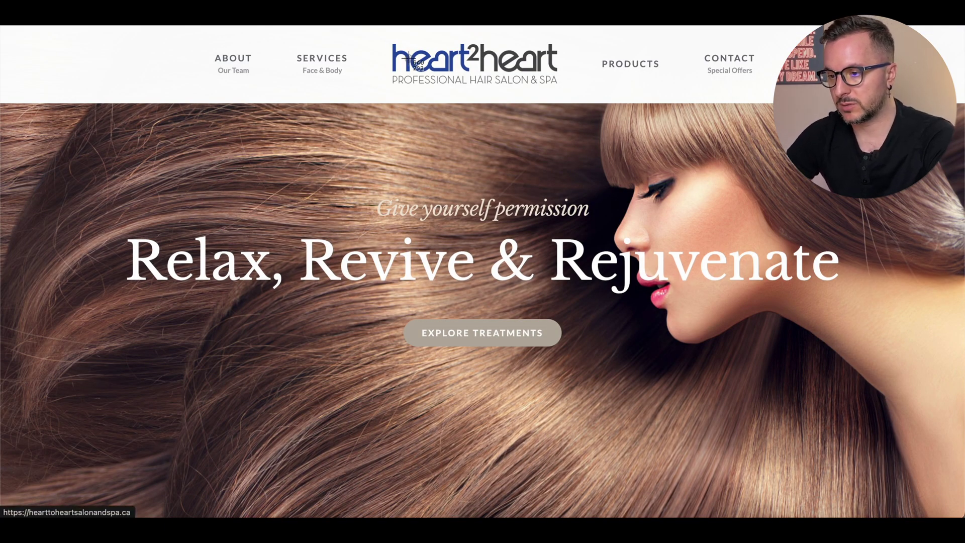
drag(377, 25, 603, 102)
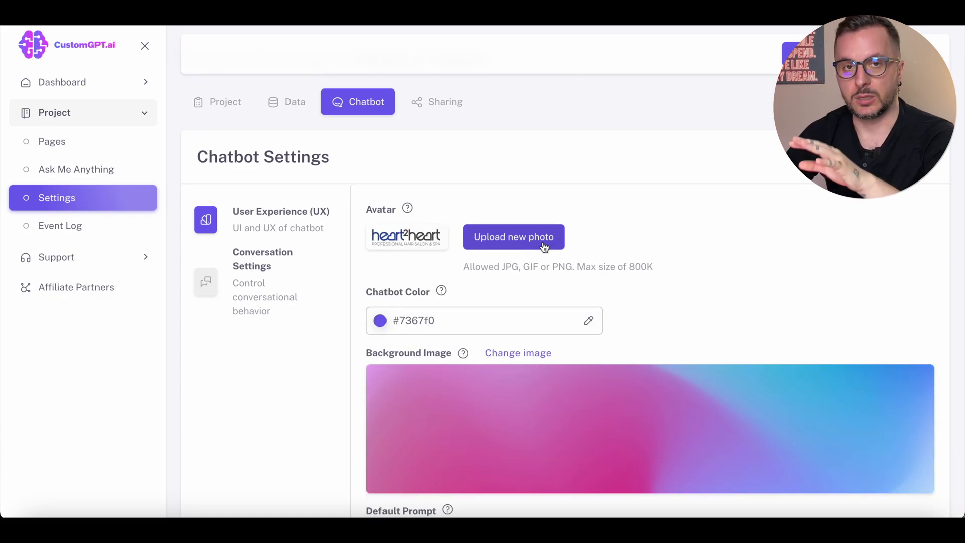
Step: Open Pexels in a new browser tab and search its photos for "hair salon"
scroll(619, 307, down, 2)
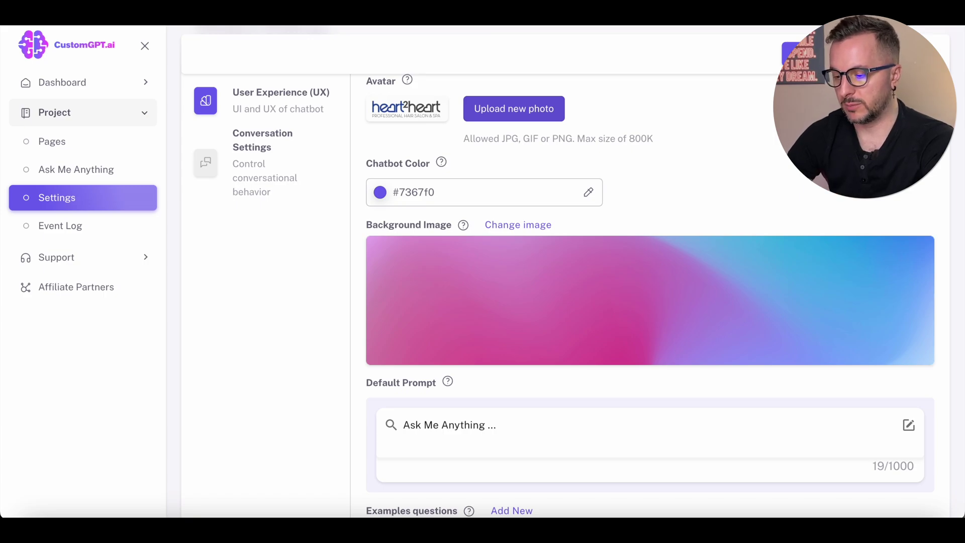
key(ctrl+t)
text(pe)
key(Escape)
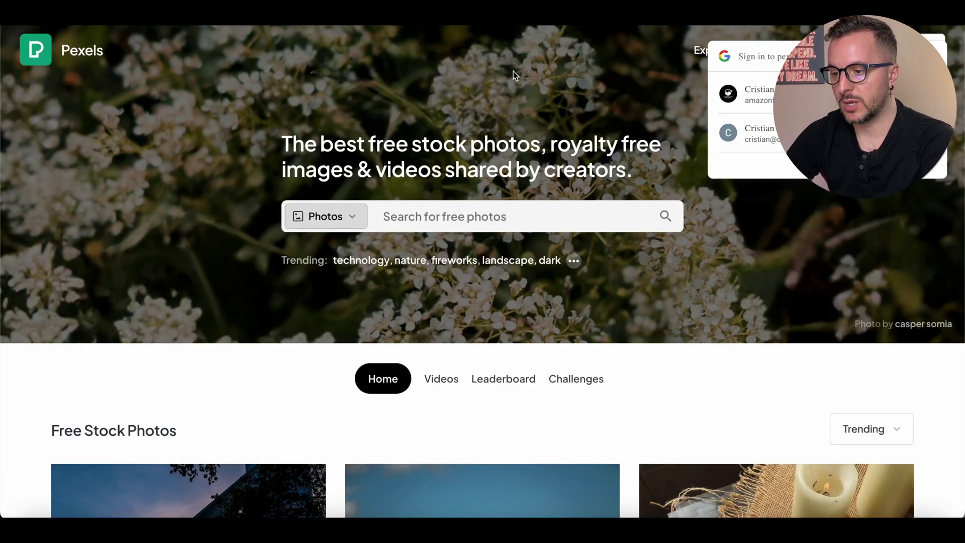
click(466, 210)
text(hair salon)
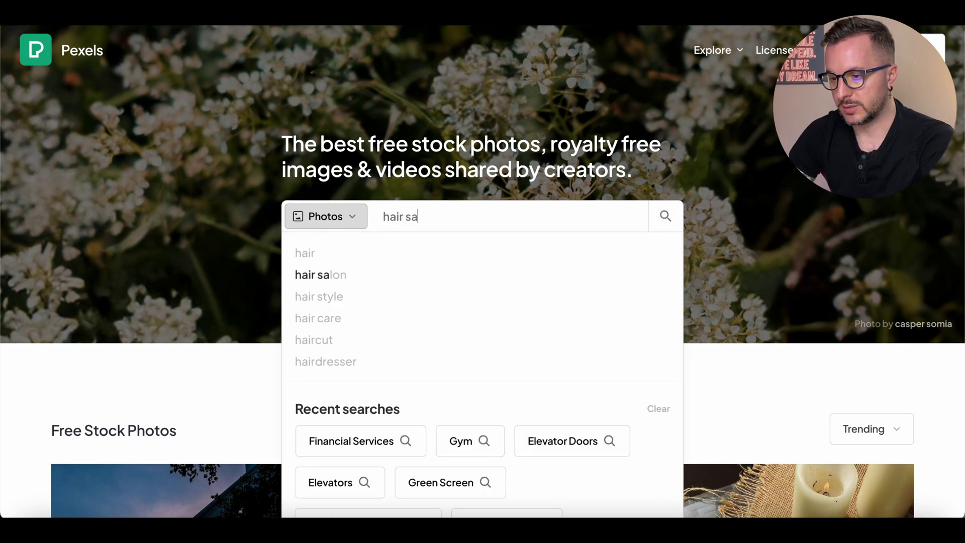
key(Return)
Step: Download the Pexels photo of a long-haired woman in a white sweater seen from behind against a pink wall
scroll(579, 274, down, 10)
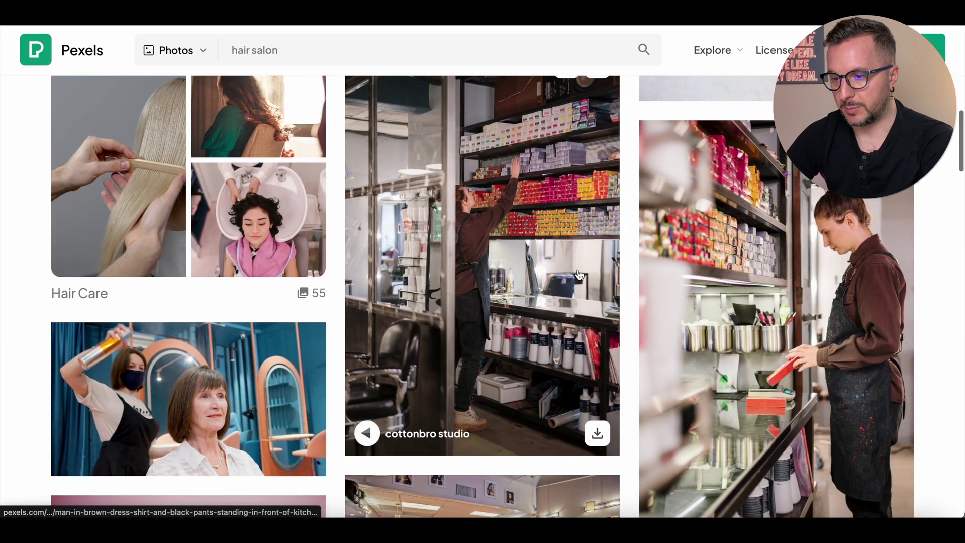
scroll(579, 274, down, 5)
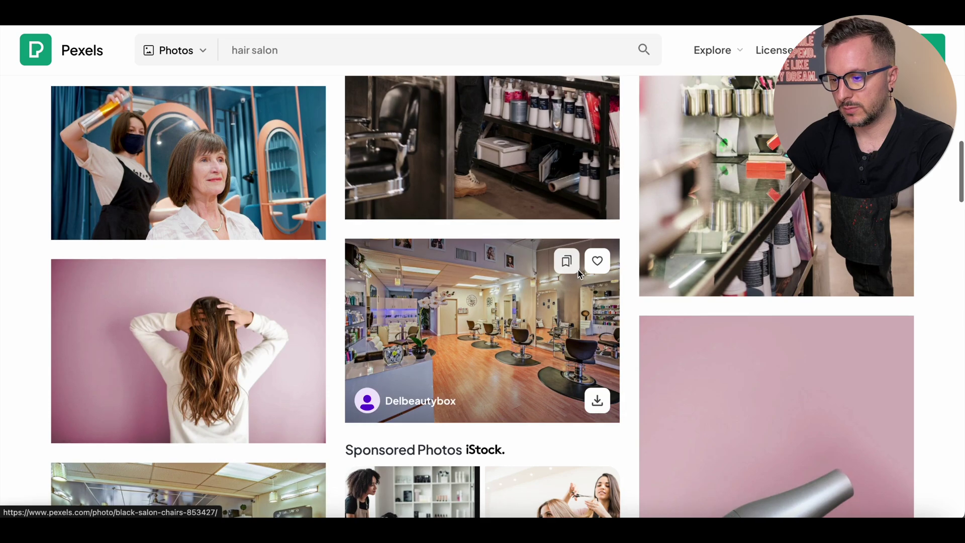
scroll(579, 274, down, 3)
click(150, 301)
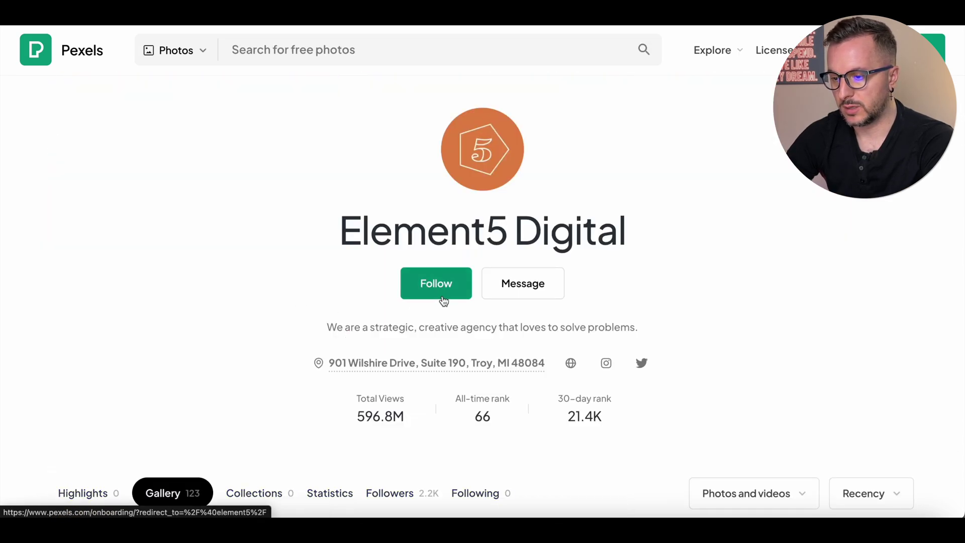
key(alt+Left)
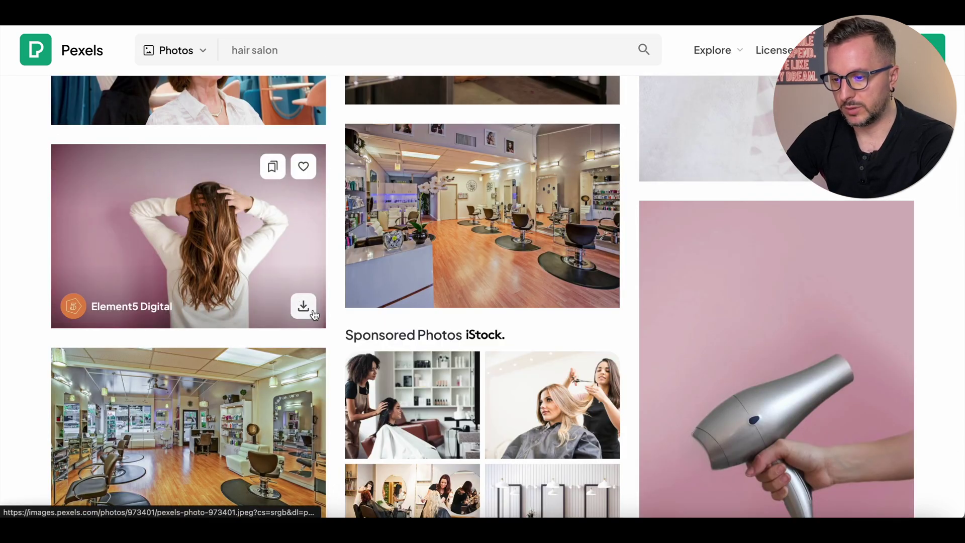
click(308, 308)
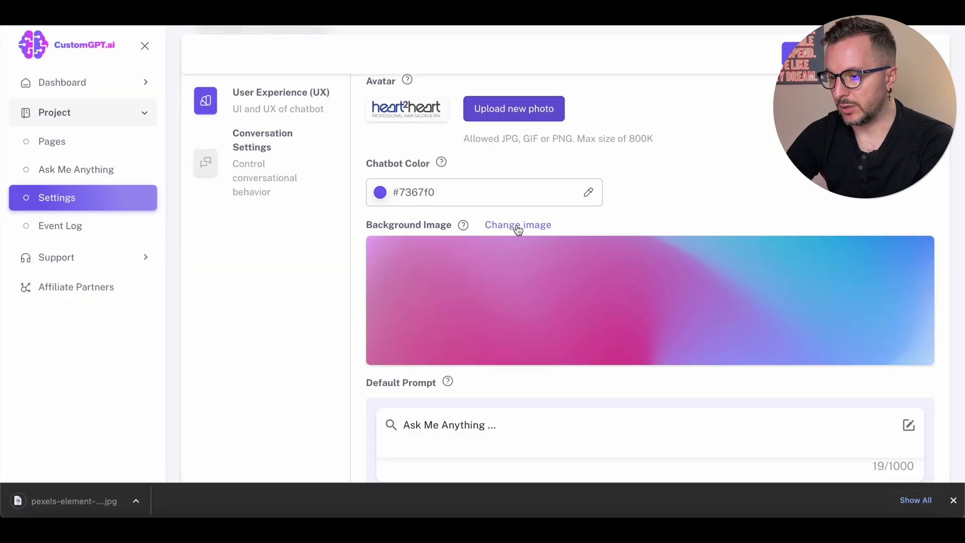
Step: Back in CustomGPT.ai, replace the chatbot's background image with pexels-element-digital-973401.jpg from the Downloads folder
click(517, 225)
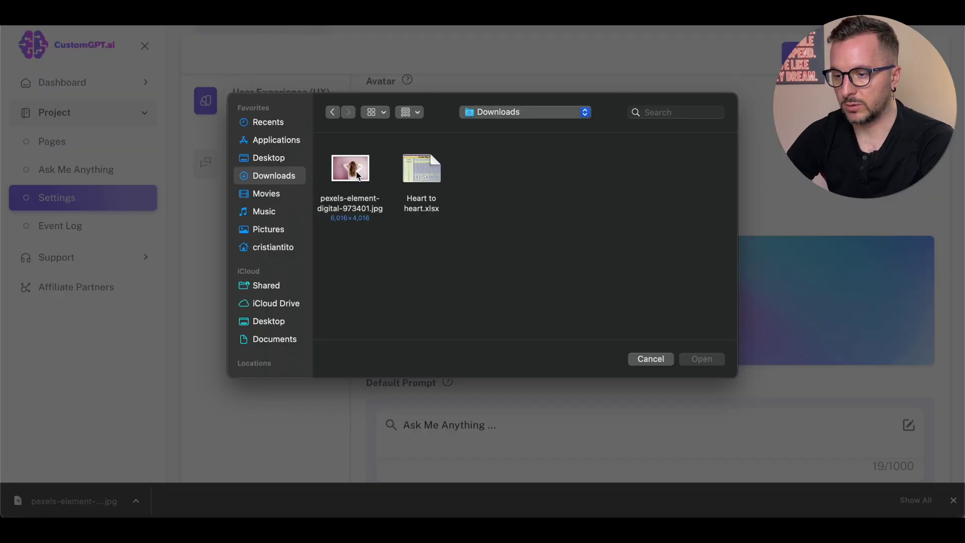
click(357, 176)
click(691, 359)
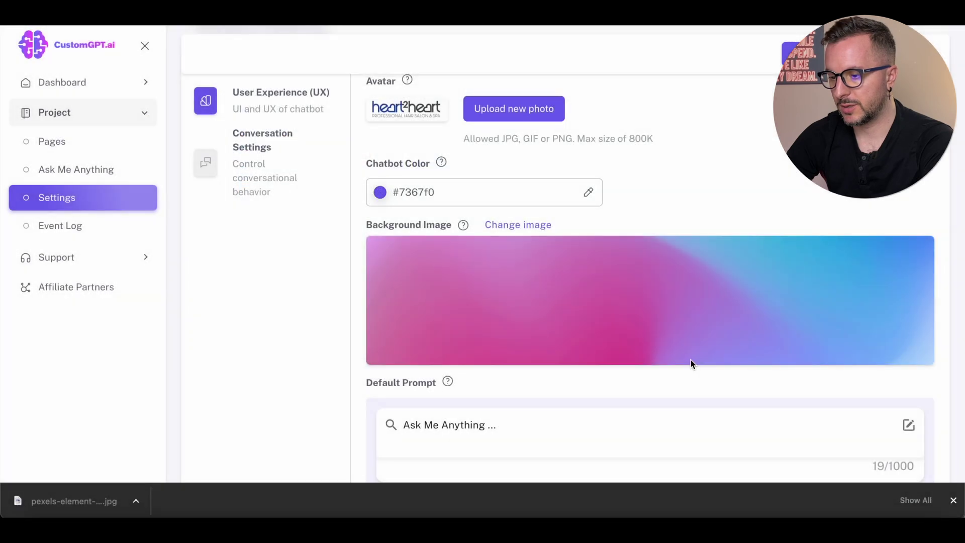
scroll(691, 360, down, 5)
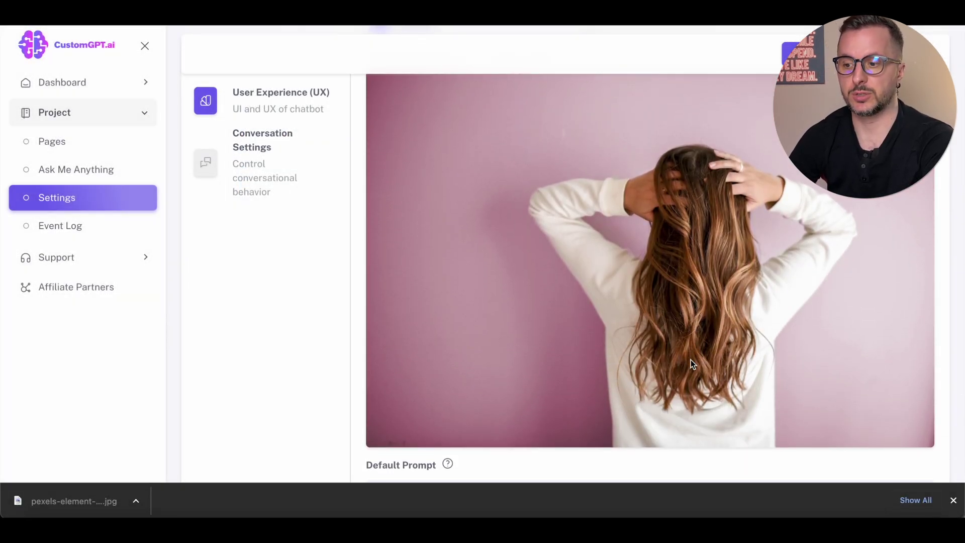
Step: Set the default prompt to "Ask Me Anything I am a highly trained AI system ready to help you with your questions..." and save the changes
scroll(690, 360, down, 4)
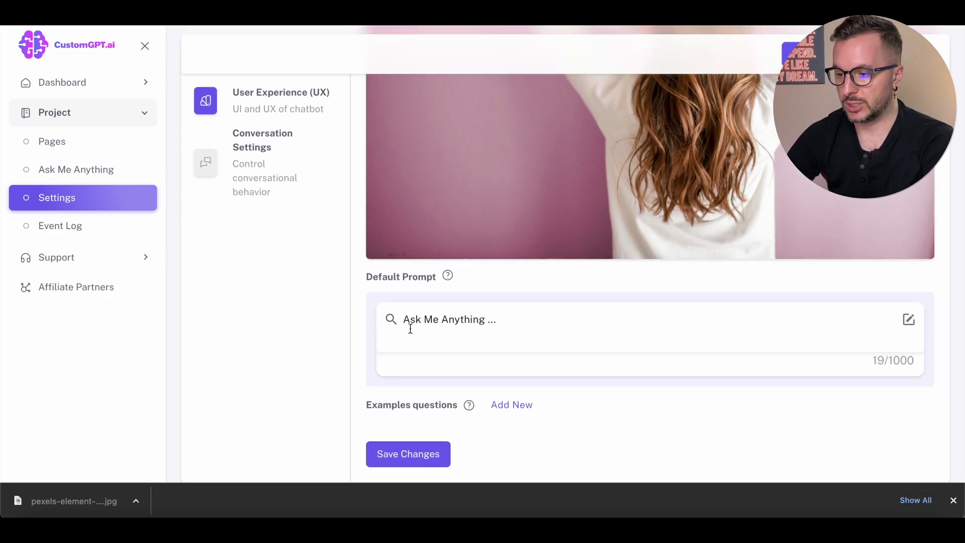
click(909, 320)
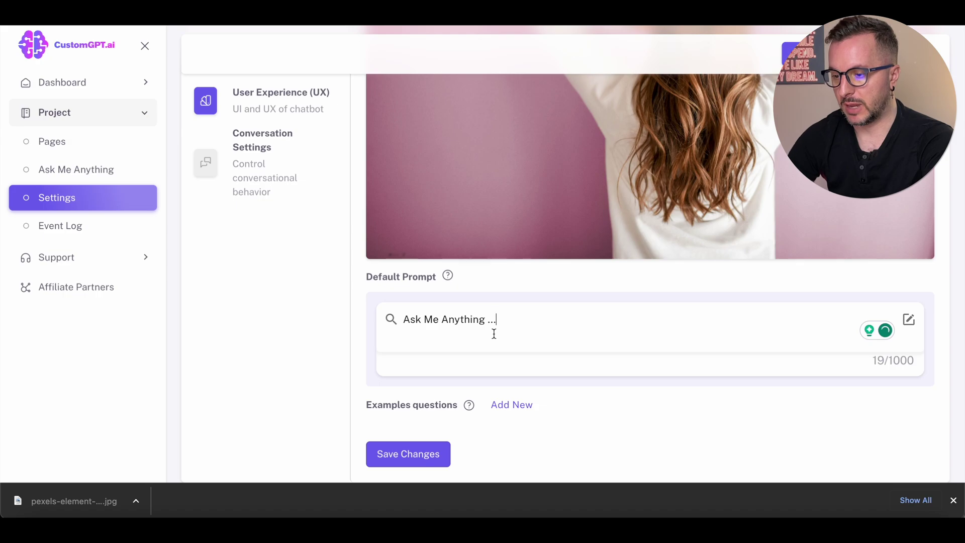
text(i)
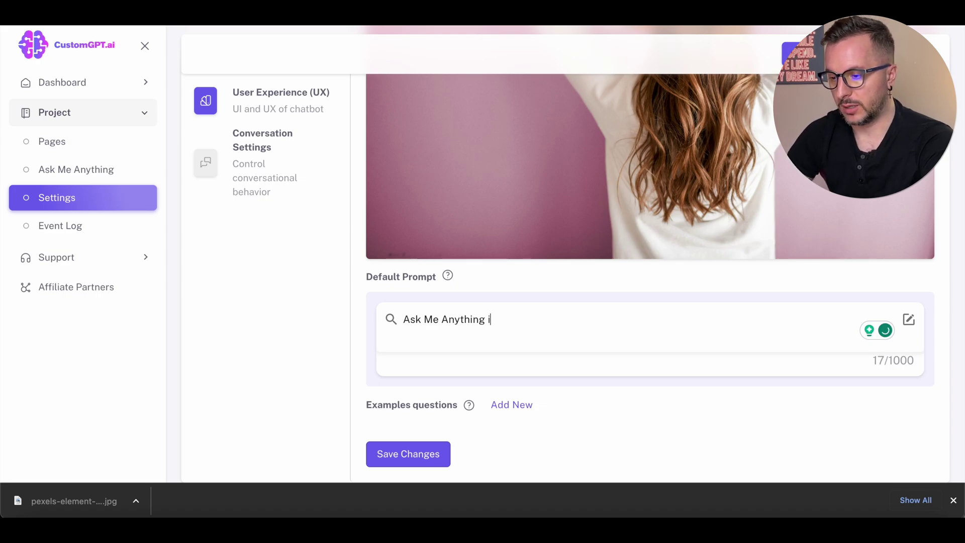
text( am an )
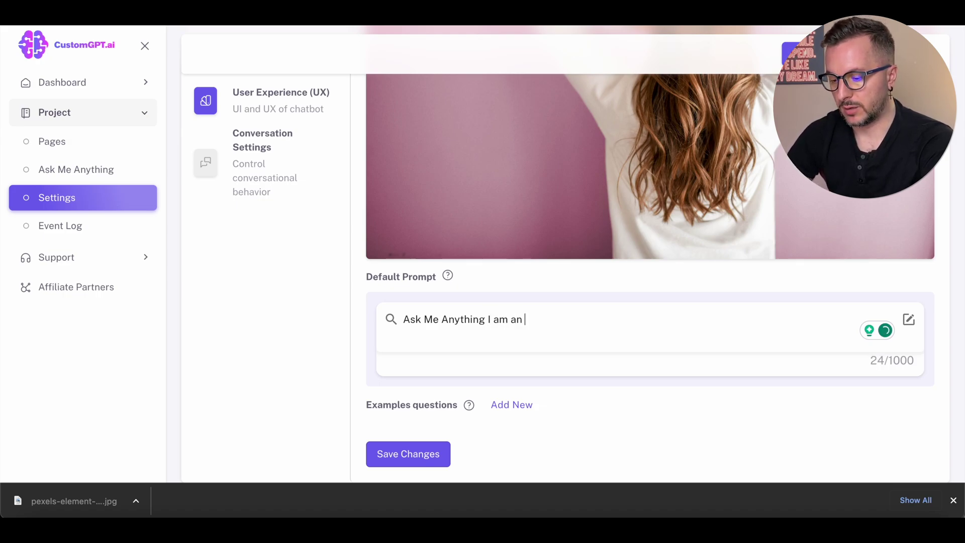
text(highly trained AI )
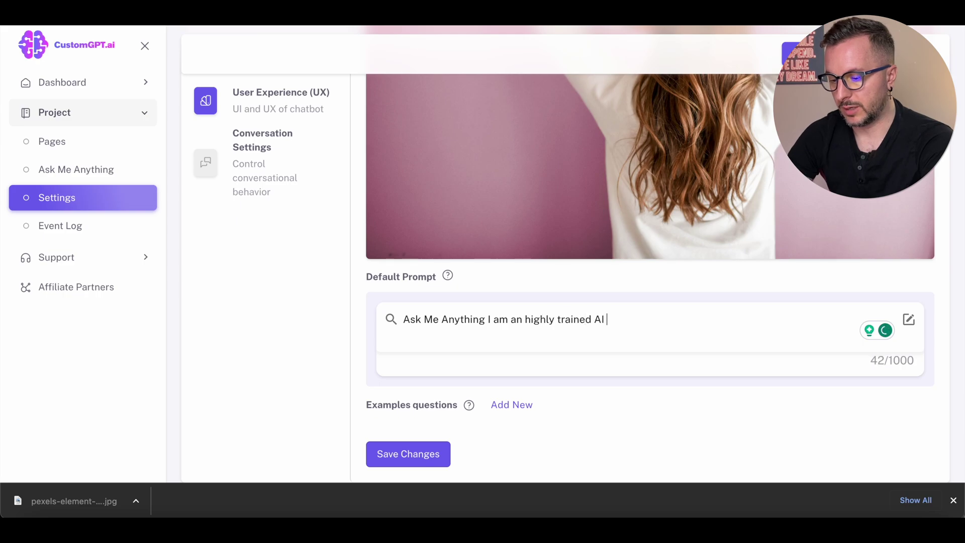
text(system)
click(478, 306)
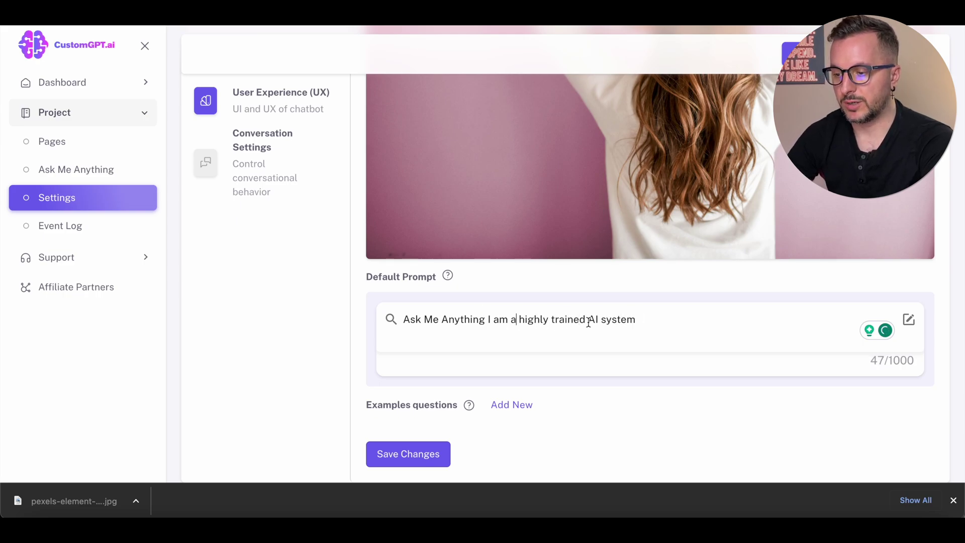
text(ready t)
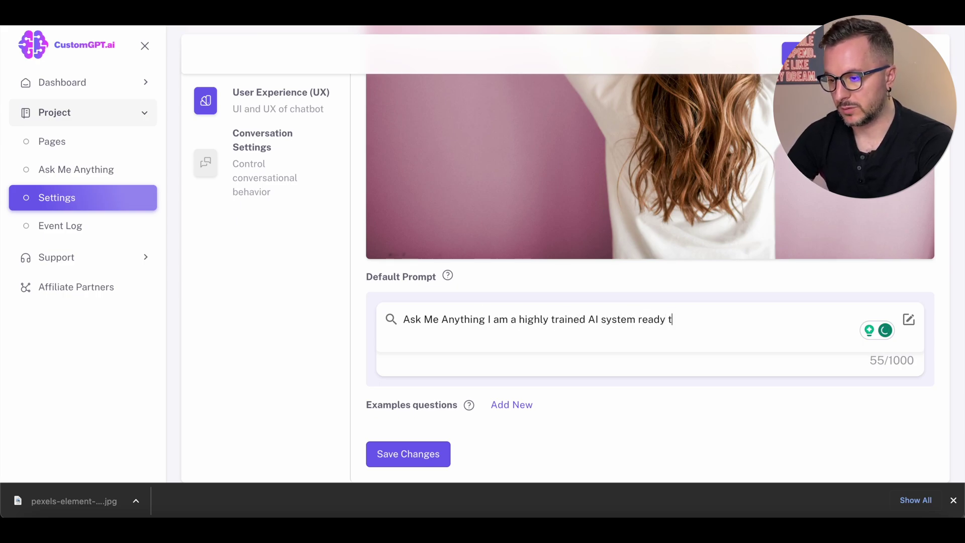
text(o help you with your q)
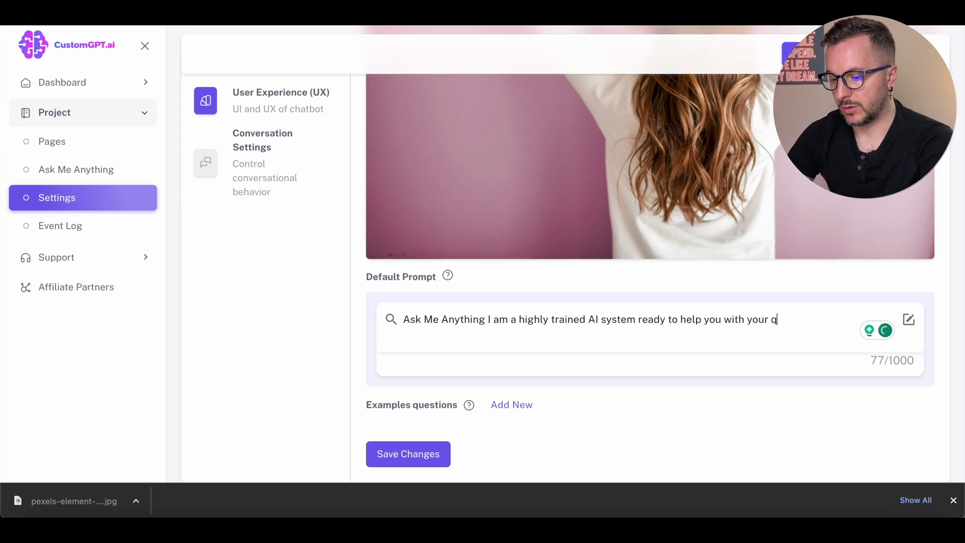
text(uestions..)
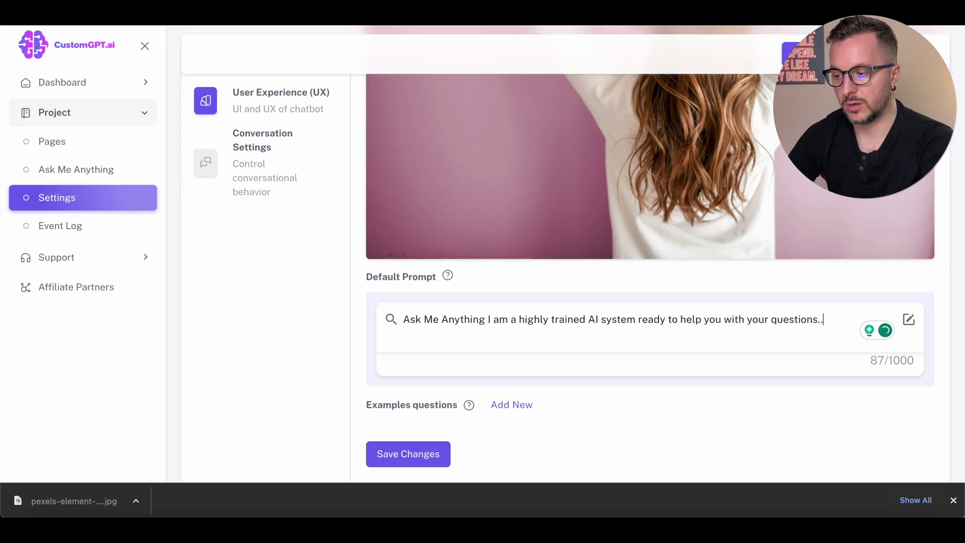
text(.)
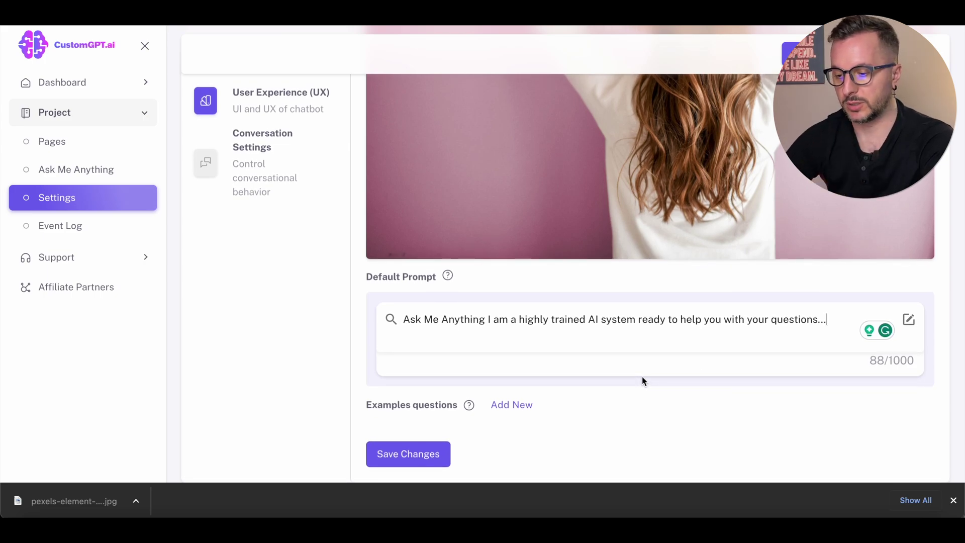
click(417, 455)
Step: Enable embedding for the chatbot in the Heart 2 Heart project's sharing settings
scroll(459, 265, up, 1)
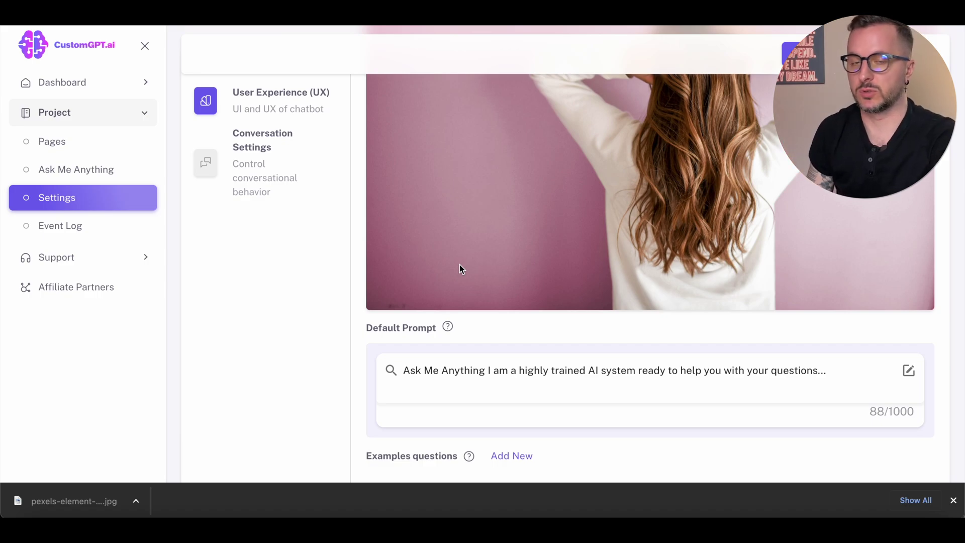
scroll(459, 270, up, 1)
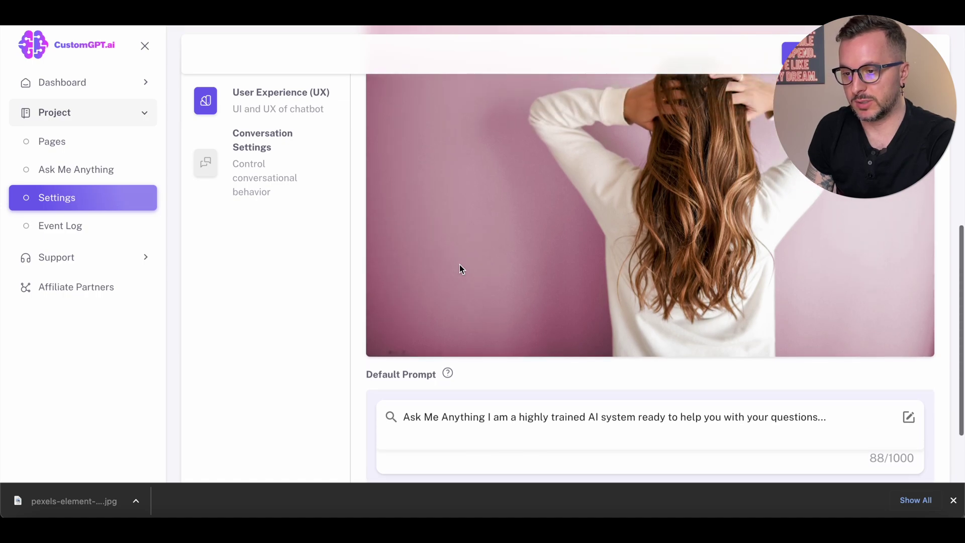
scroll(427, 166, up, 5)
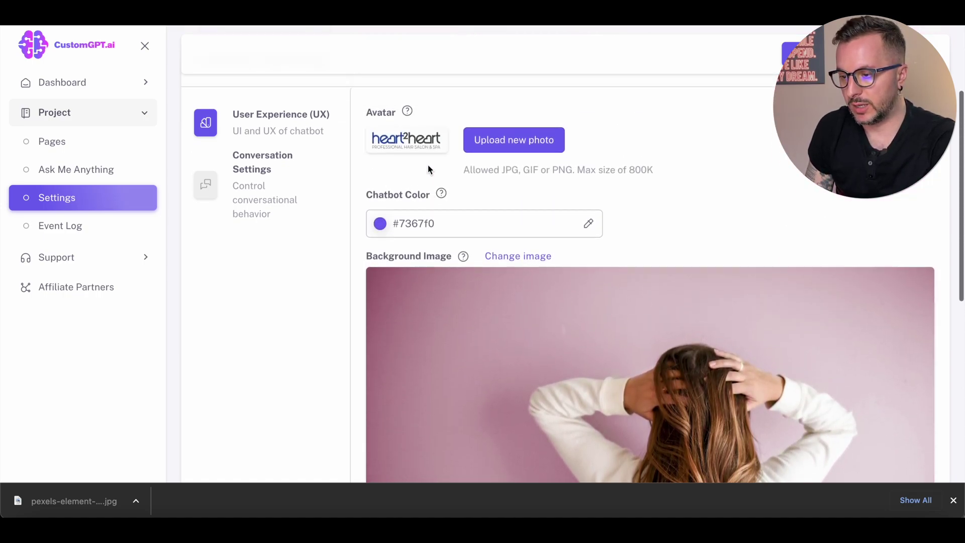
scroll(428, 168, up, 3)
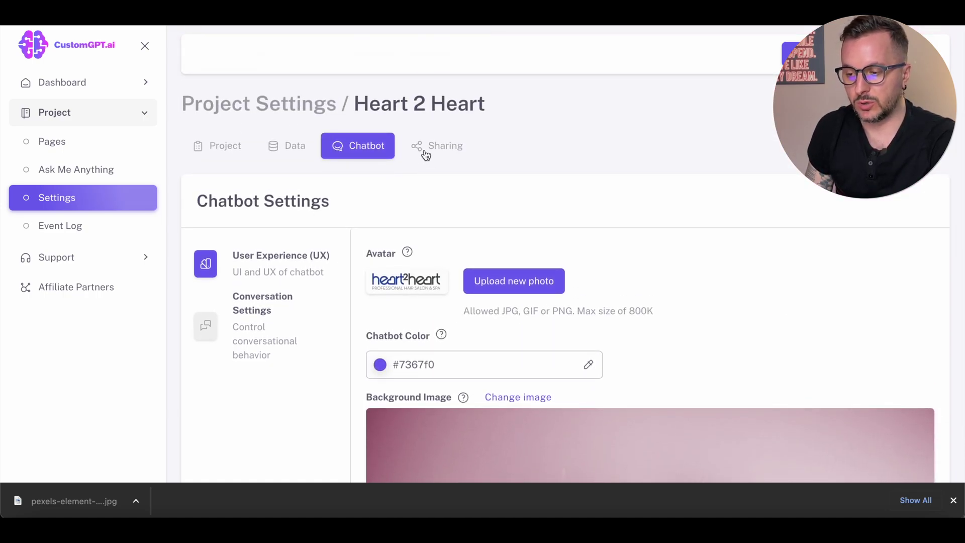
click(426, 149)
scroll(440, 239, down, 1)
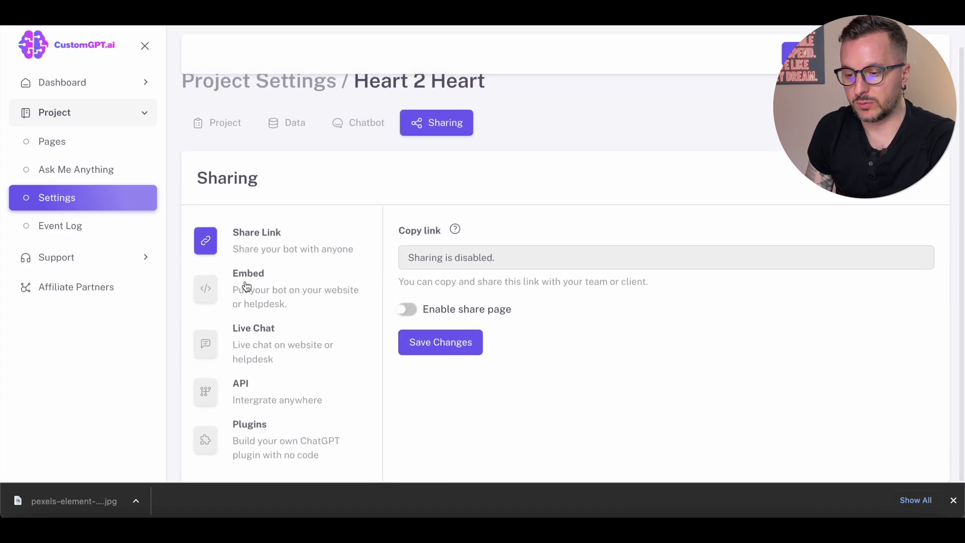
click(218, 290)
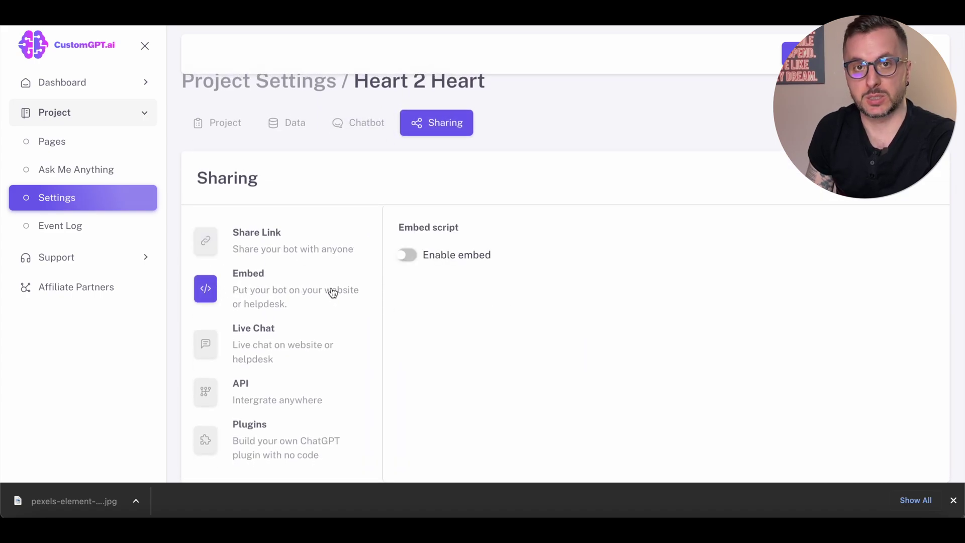
click(404, 258)
Step: Copy the chatbot's embed script, keeping the width at 100% and the fixed height at 500 px
scroll(457, 314, down, 1)
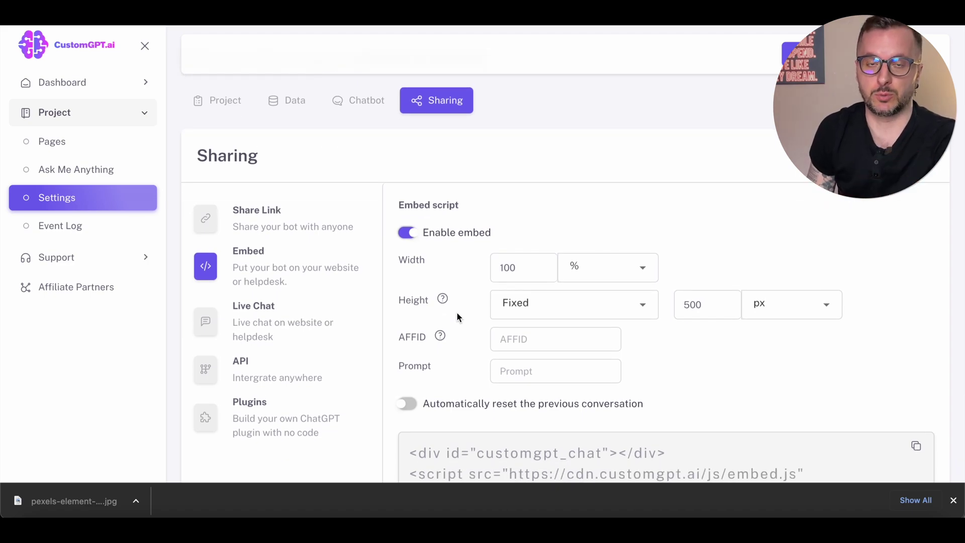
scroll(457, 315, down, 3)
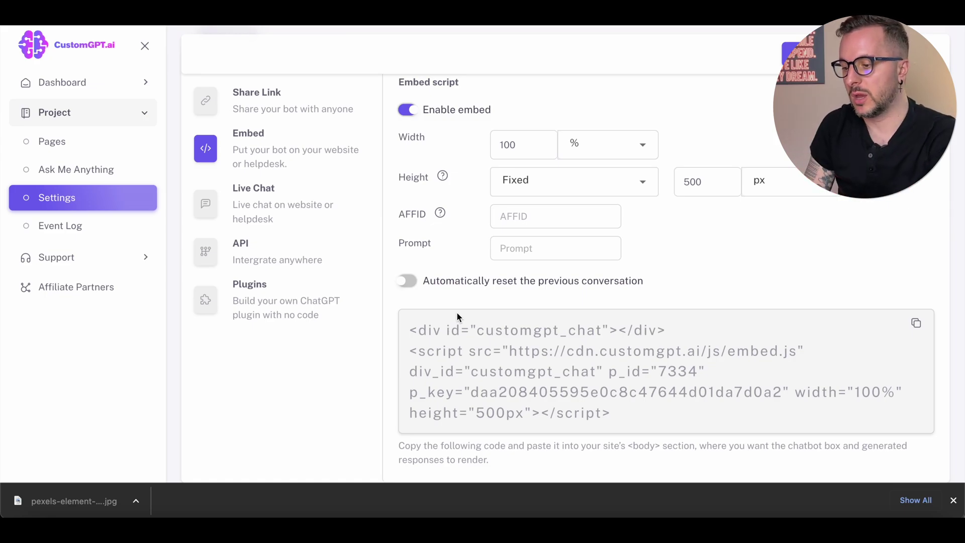
click(916, 323)
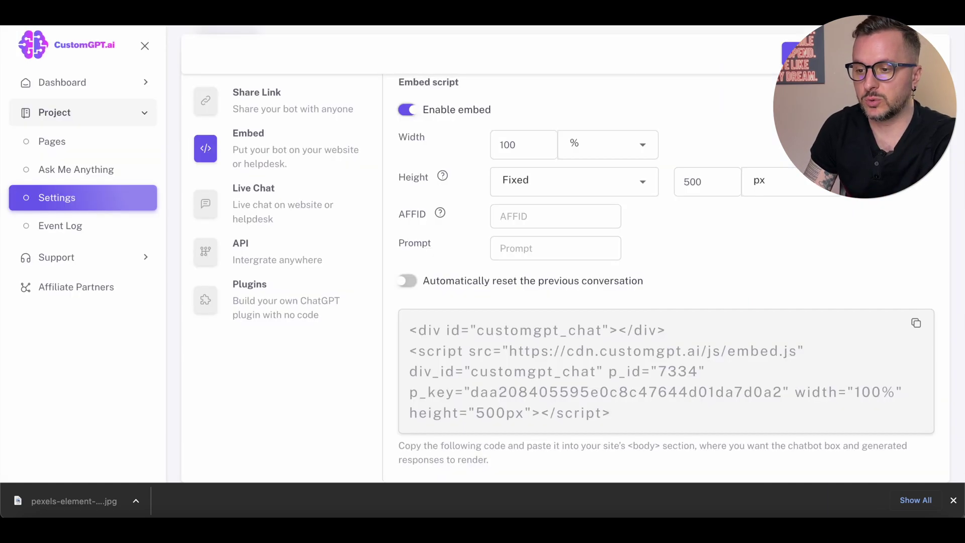
Step: Copy the Heart 2 Heart chatbot's share link and open it in a new browser tab
click(229, 100)
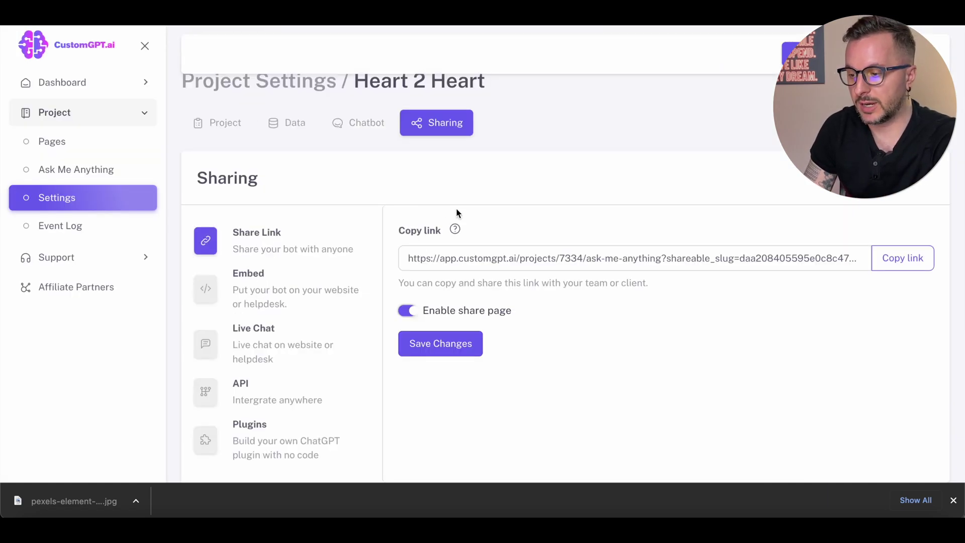
click(899, 258)
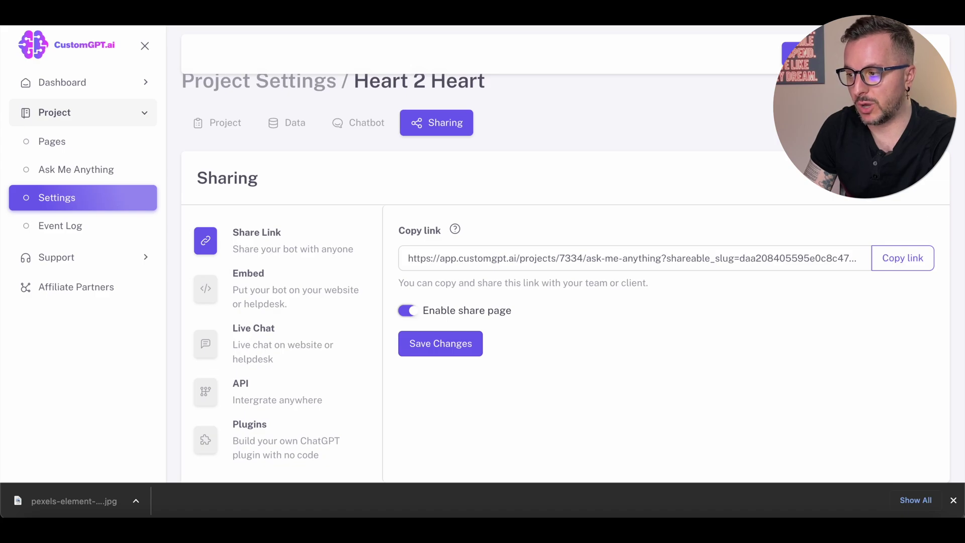
key(ctrl+t)
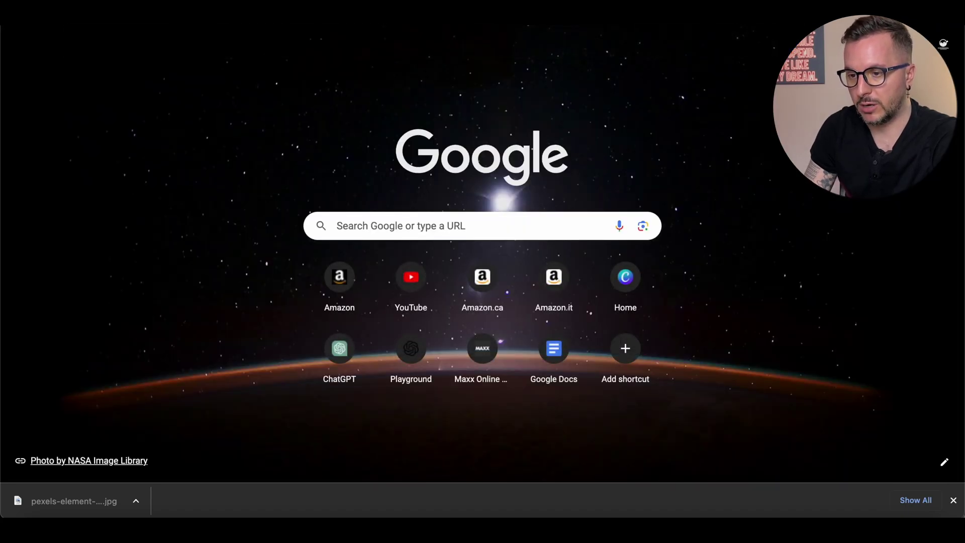
key(ctrl+v)
key(Return)
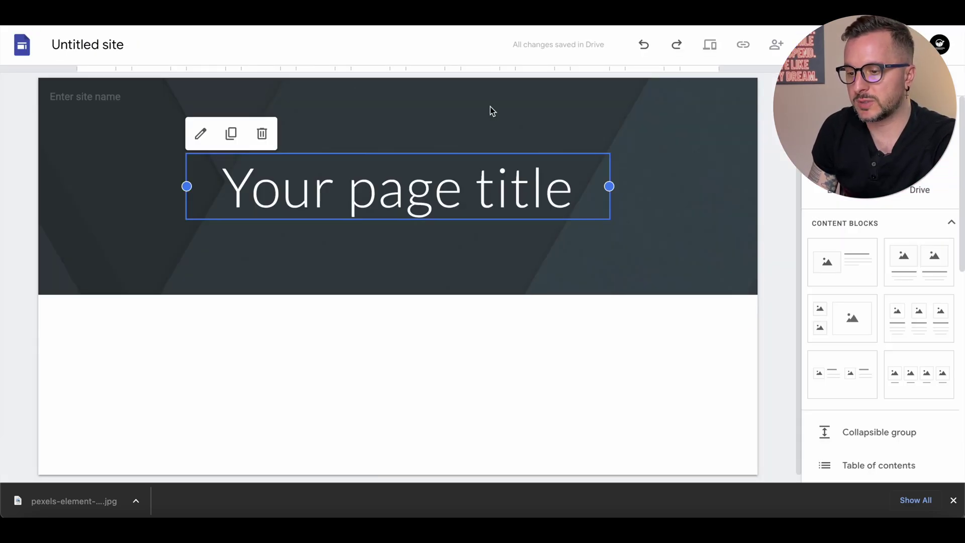
Step: In the untitled Google Sites page, replace the page title text with "Heart2Heart"
click(438, 190)
double_click(438, 193)
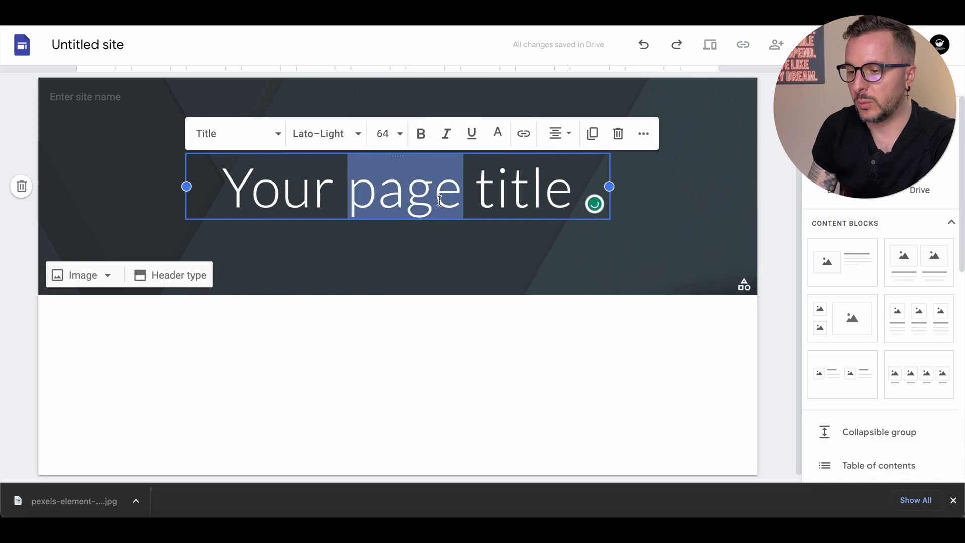
triple_click(440, 200)
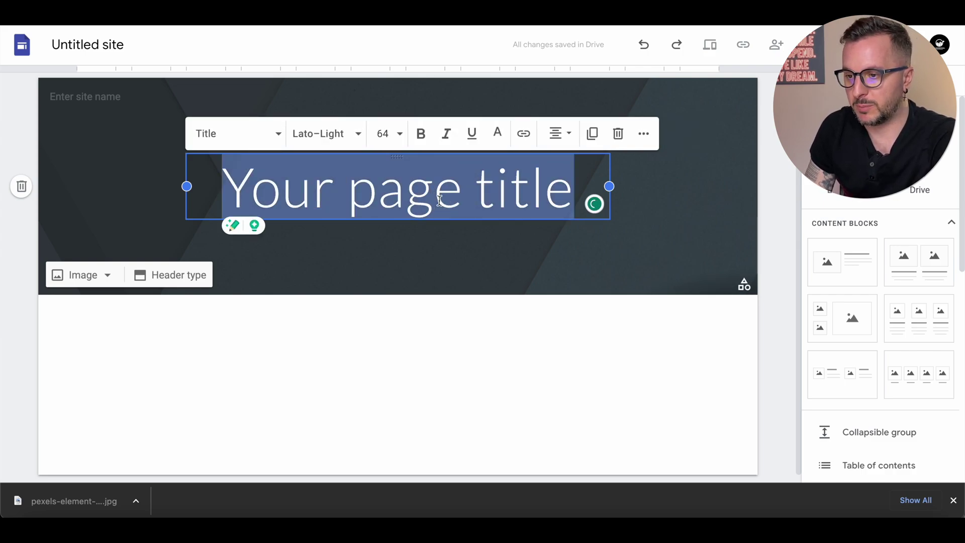
text(heart2Hear)
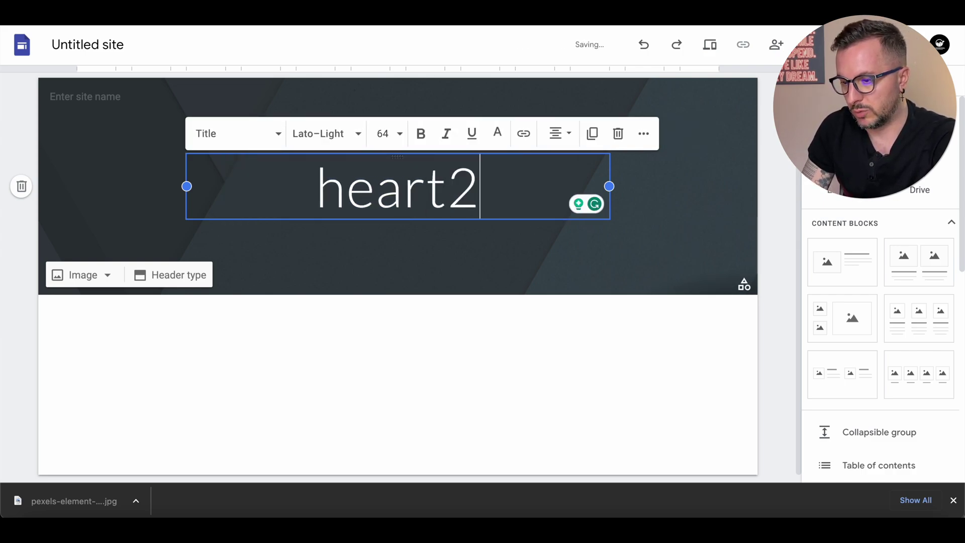
text(t)
click(274, 187)
key(BackSpace)
text(H)
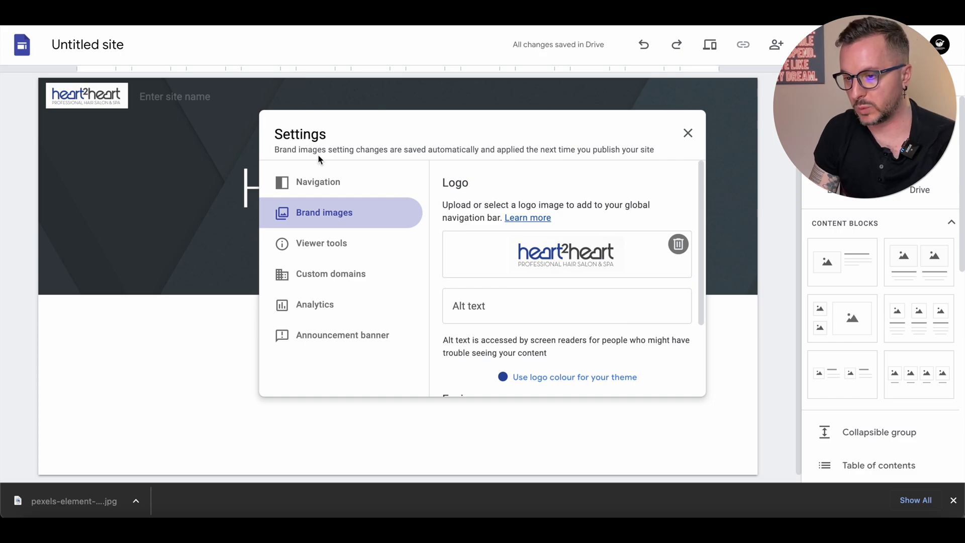
Step: Enter "Heart2 Heart" as the site name beside the logo in the header
click(183, 96)
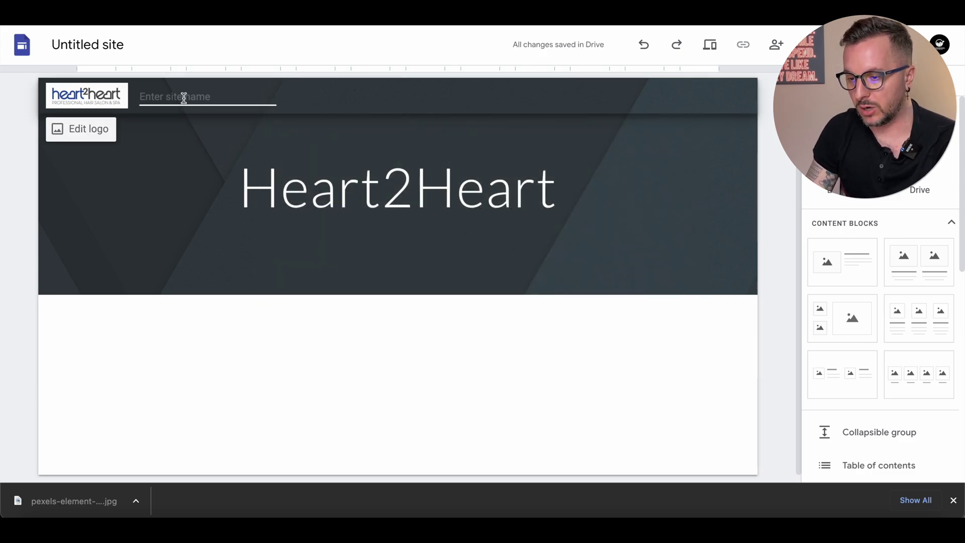
text(Heart2 Heart)
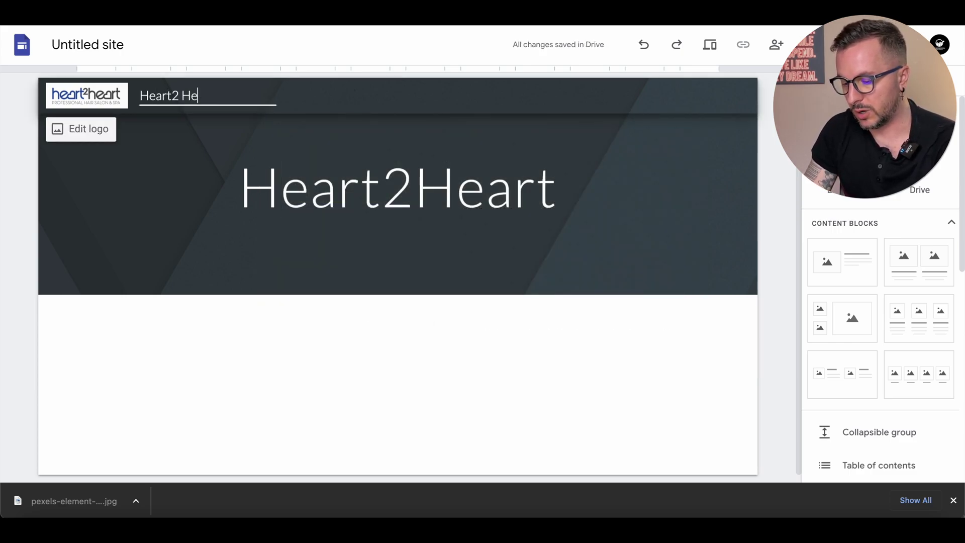
click(252, 352)
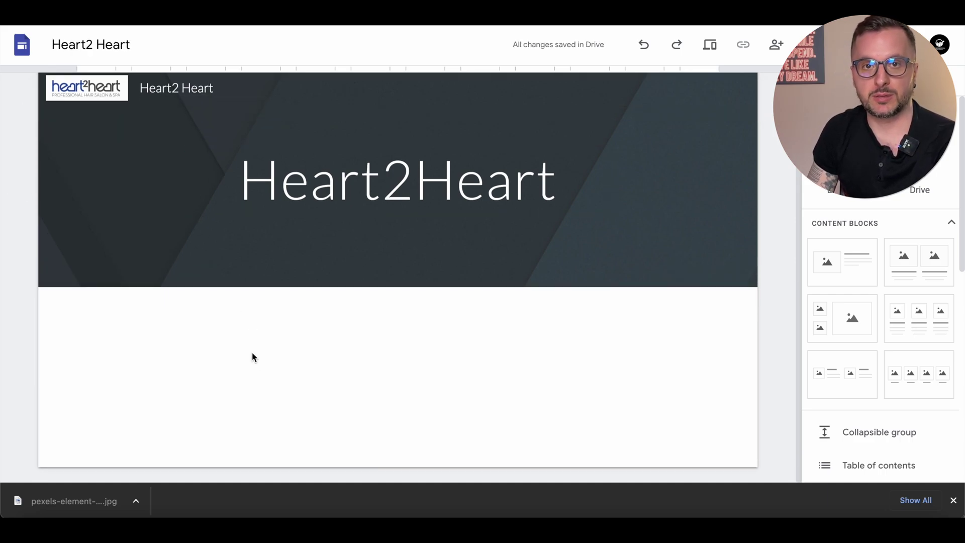
Step: Embed the chatbot below the header banner by pasting its copied embed code into the web embed and inserting it
click(838, 179)
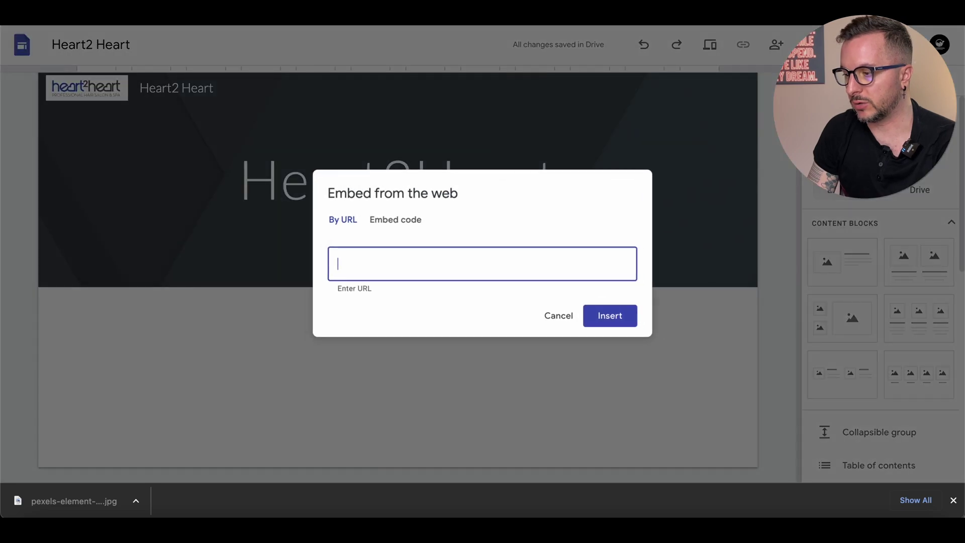
click(383, 218)
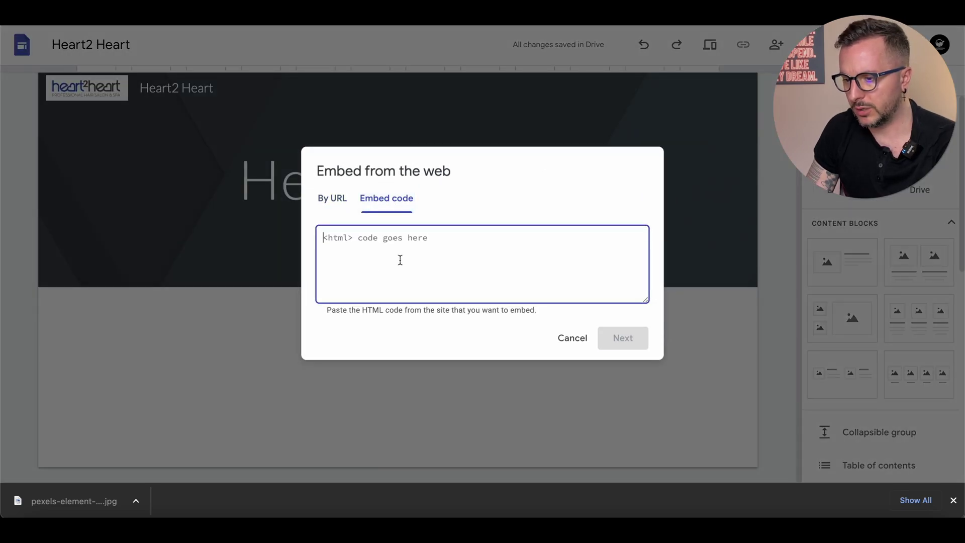
key(super+v)
click(613, 340)
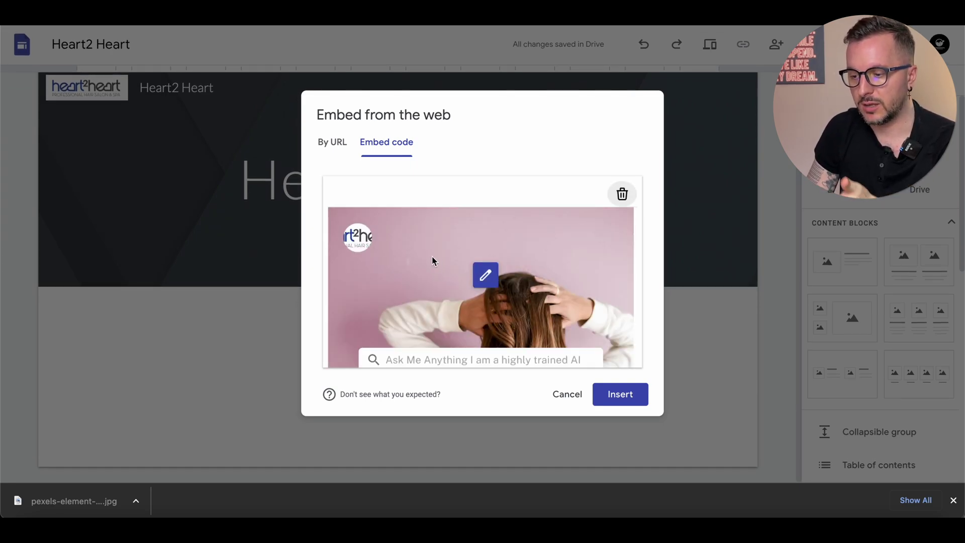
click(622, 394)
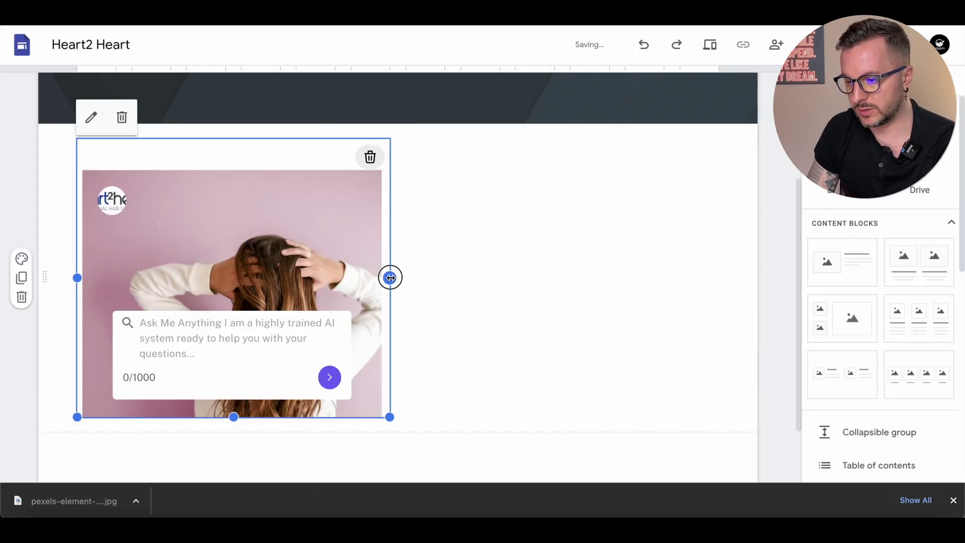
Step: Stretch the chatbot embed across the full content width of the page and make it taller
drag(390, 278, 721, 275)
scroll(430, 326, down, 2)
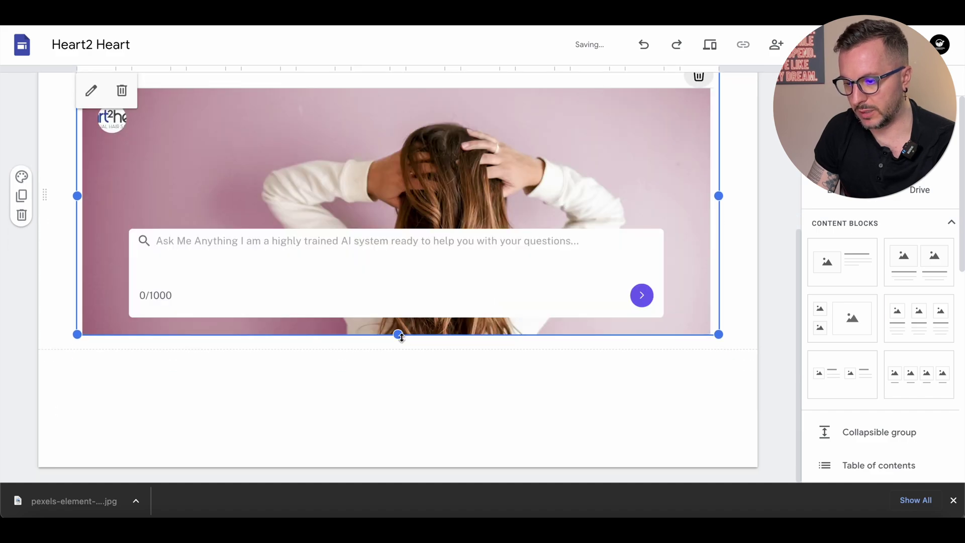
drag(398, 334, 397, 390)
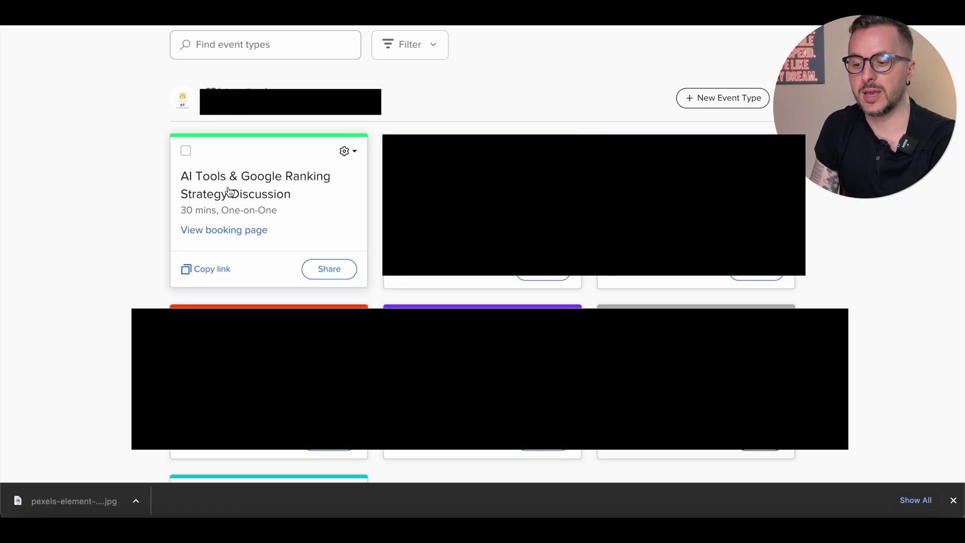
Step: In Calendly, copy the Inline Embed code for the "AI Tools & Google Ranking Strategy Discussion" event
click(346, 151)
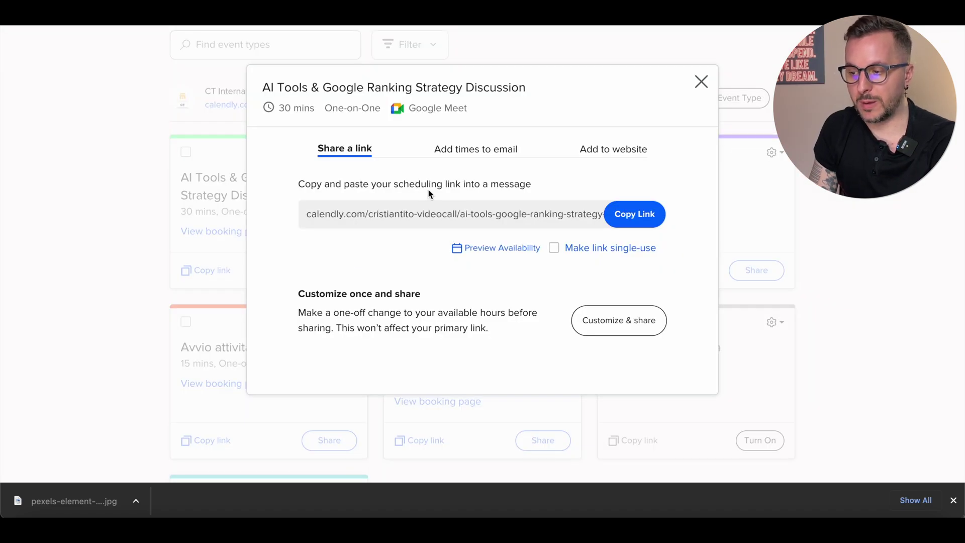
click(600, 151)
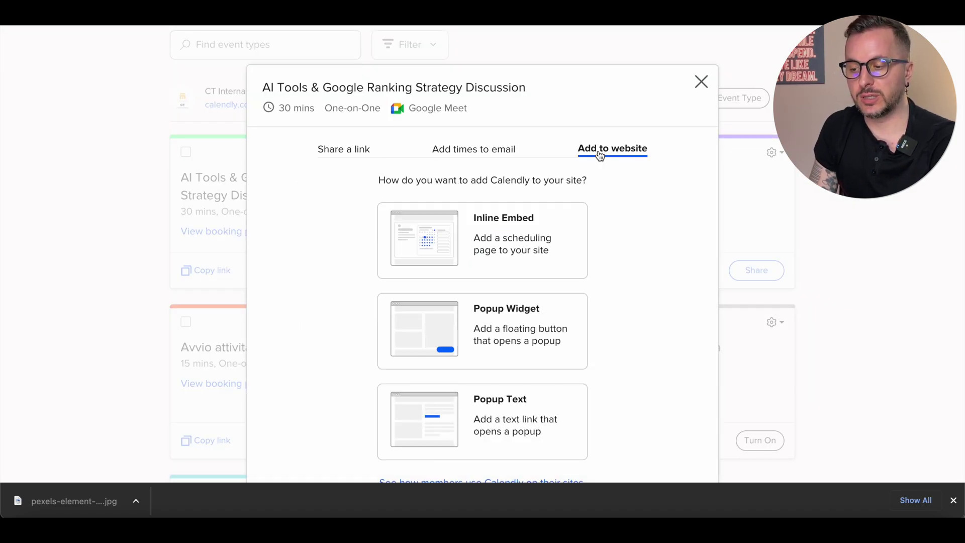
click(527, 244)
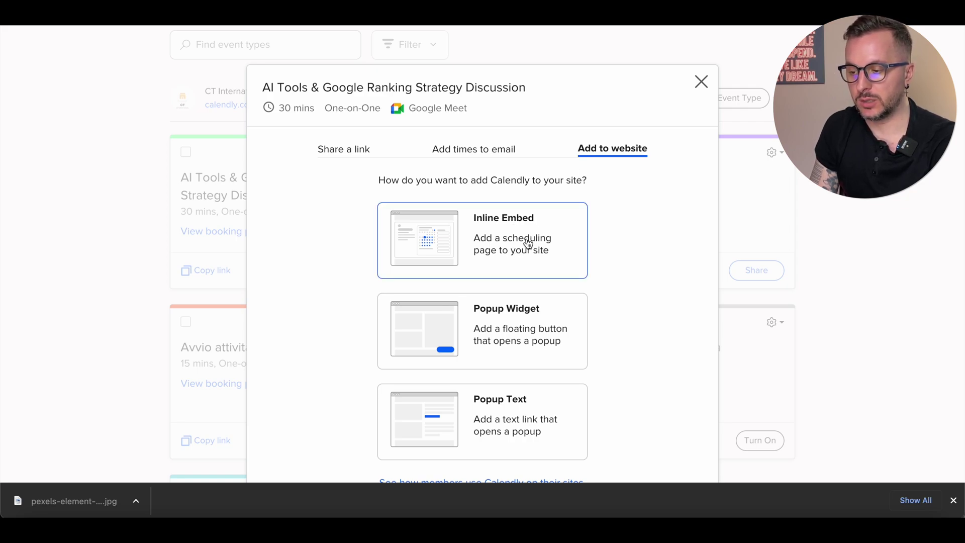
scroll(528, 244, down, 2)
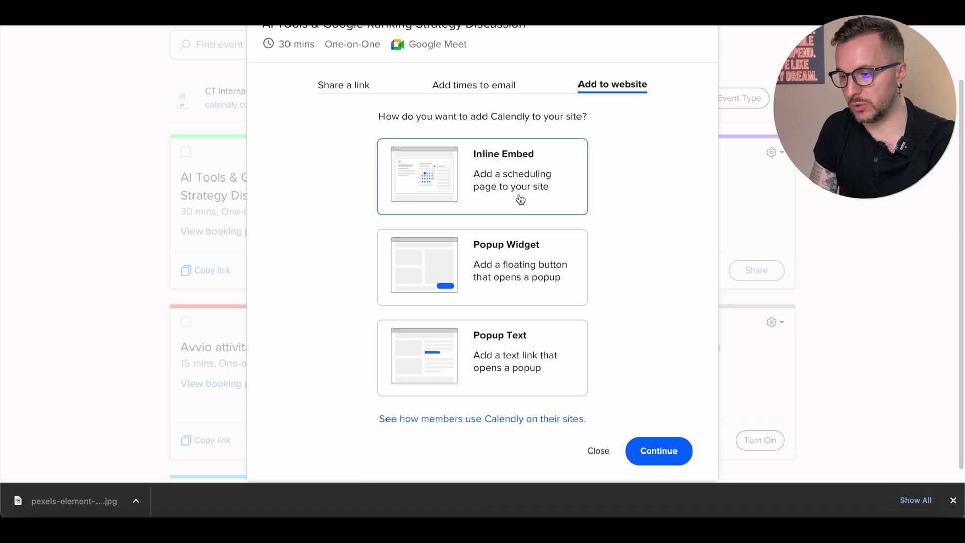
click(664, 450)
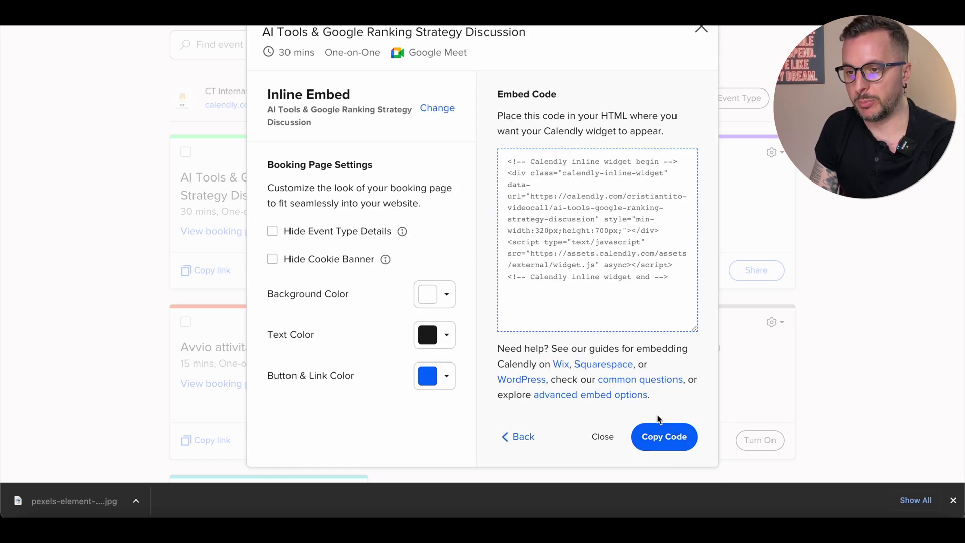
click(659, 428)
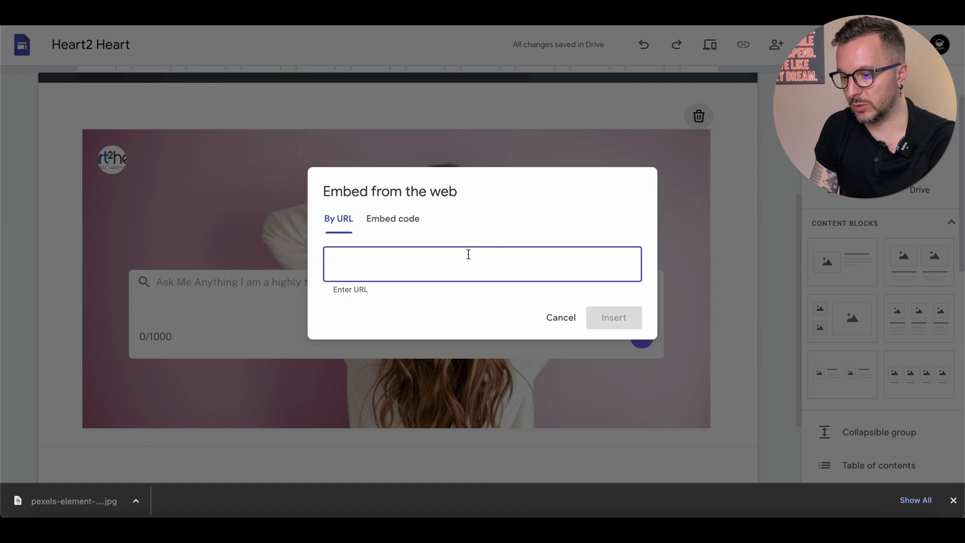
Step: Back in Google Sites, insert the Calendly embed code below the chatbot and widen it to the full content width
click(390, 223)
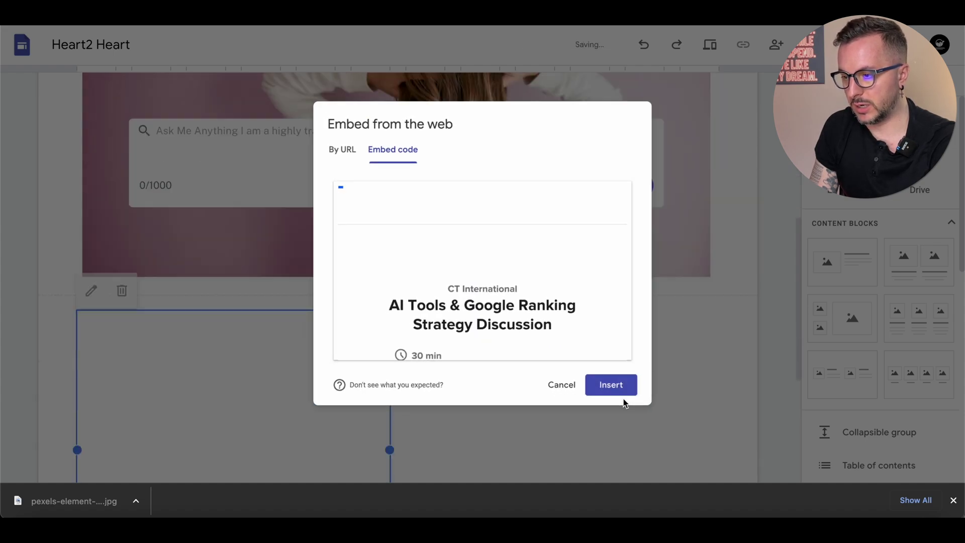
click(623, 397)
drag(391, 278, 719, 253)
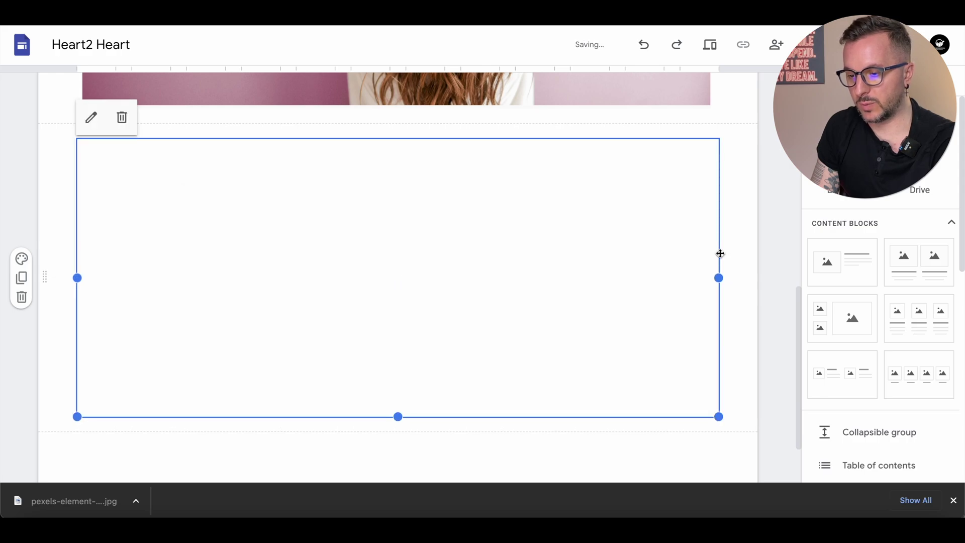
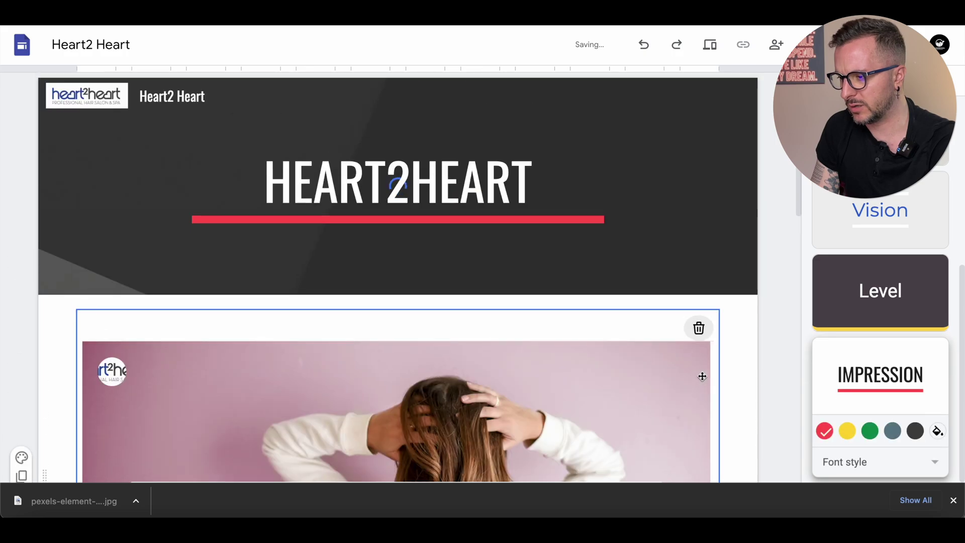
Step: Try the Aristotle theme for comparison and apply the Diplomat theme to the site
scroll(861, 221, up, 3)
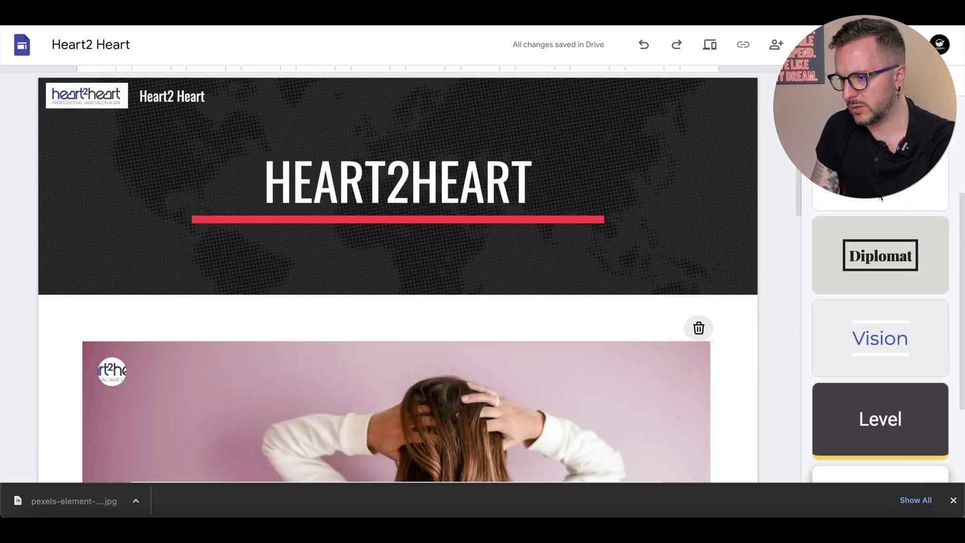
click(865, 266)
scroll(864, 255, up, 3)
click(860, 285)
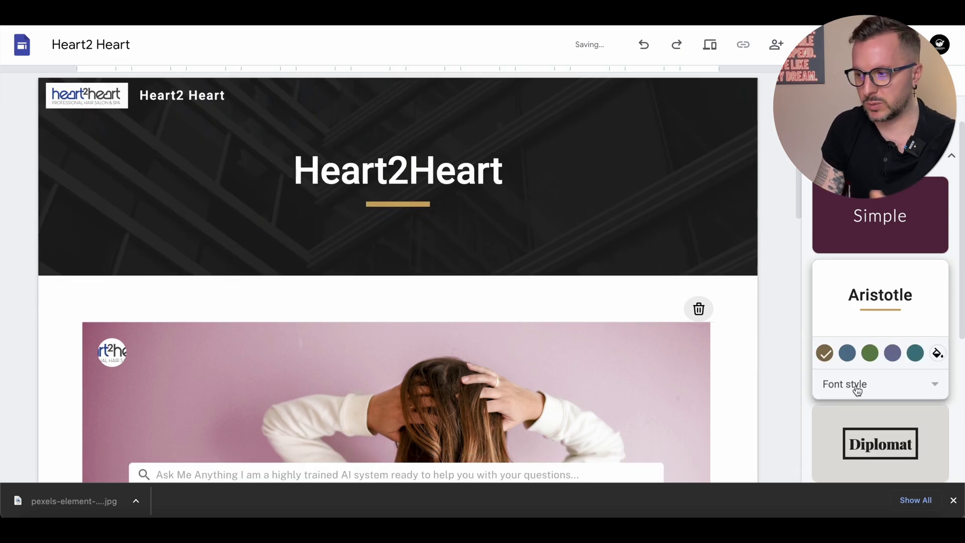
click(874, 442)
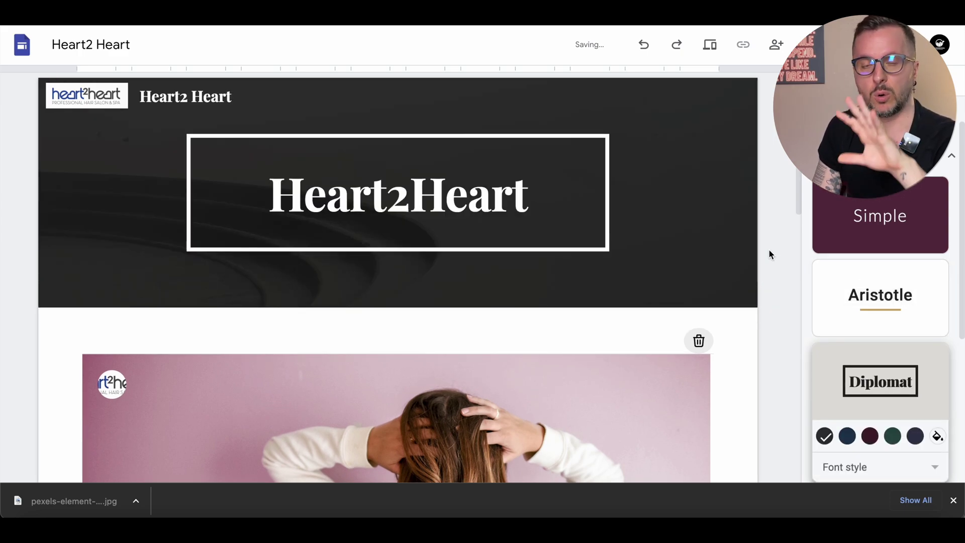
Step: Review the page's header, chatbot and scheduling sections alongside the chatbot's embed settings and the salon's existing website
scroll(802, 190, down, 6)
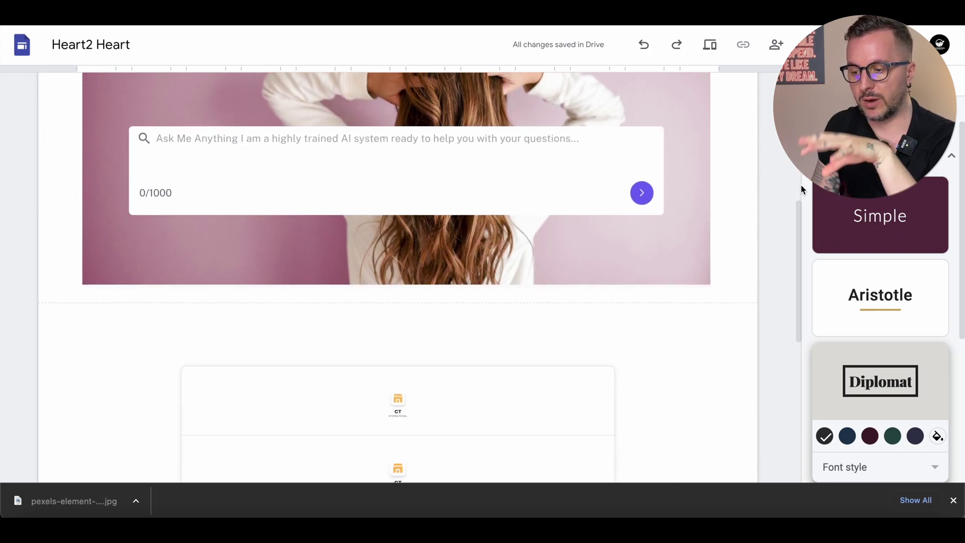
scroll(703, 126, up, 10)
click(624, 12)
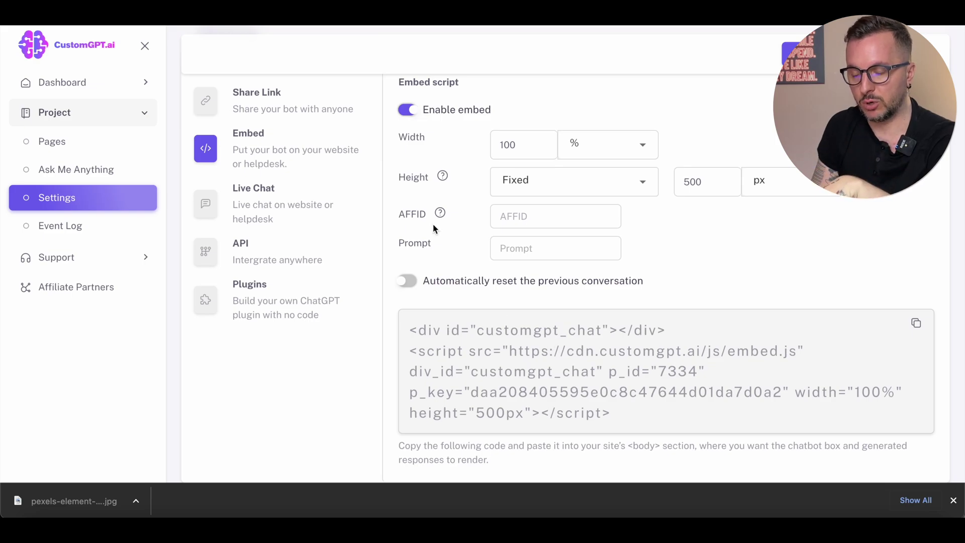
key(ctrl+Tab)
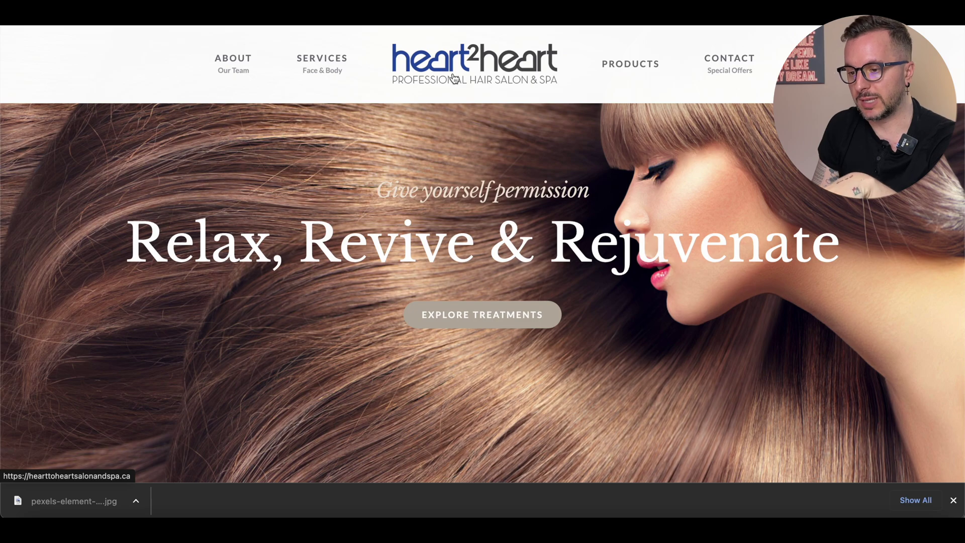
key(ctrl+Tab)
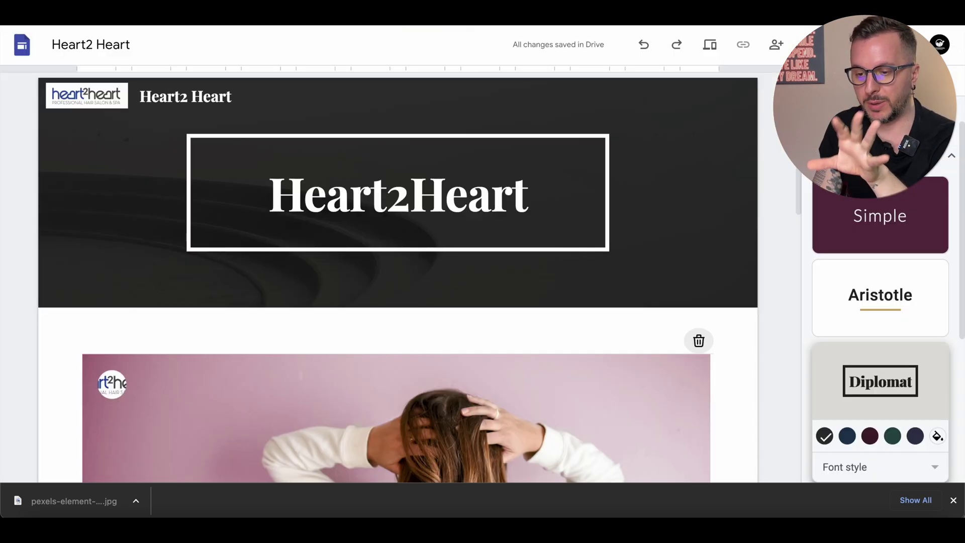
scroll(363, 220, down, 4)
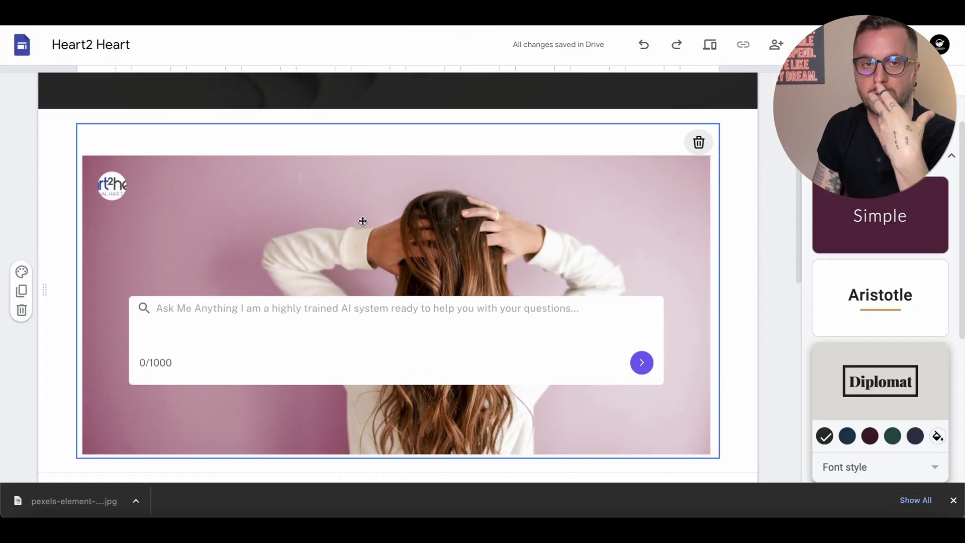
scroll(362, 220, down, 4)
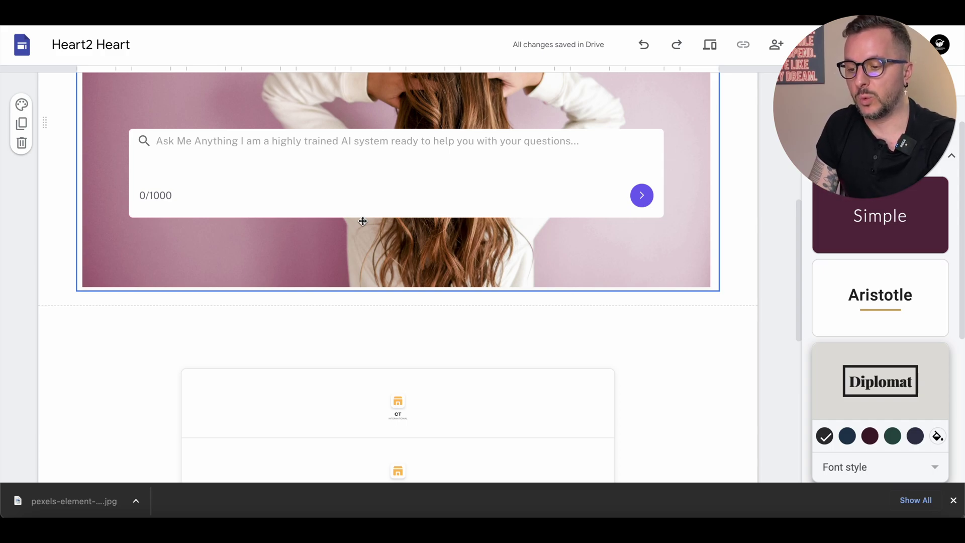
Step: Publish the site to the web with the web address heart2-heart-test
scroll(362, 221, down, 6)
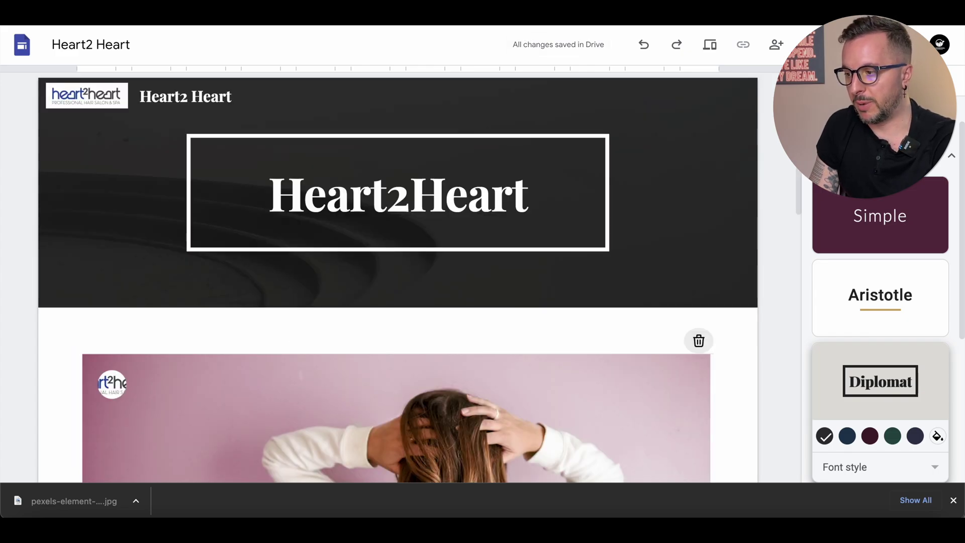
click(885, 44)
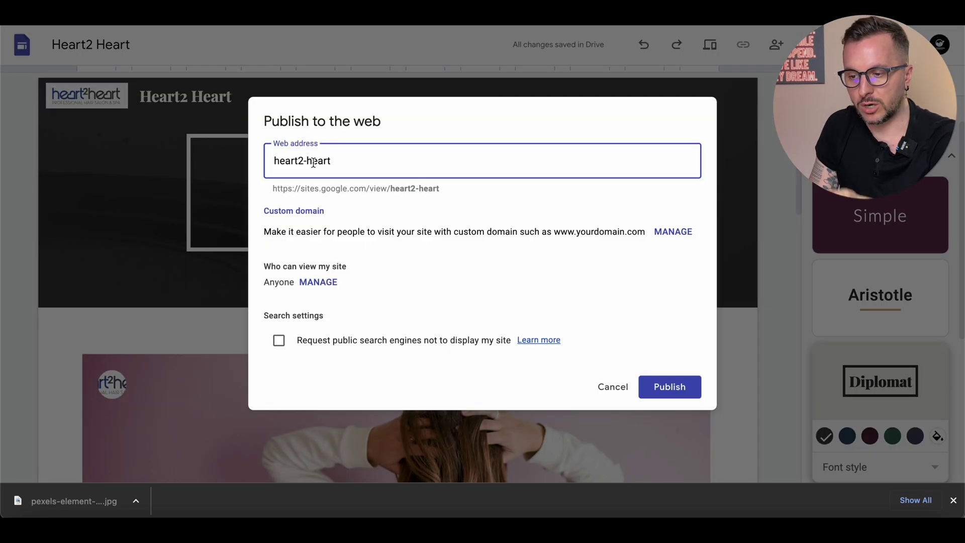
text(-)
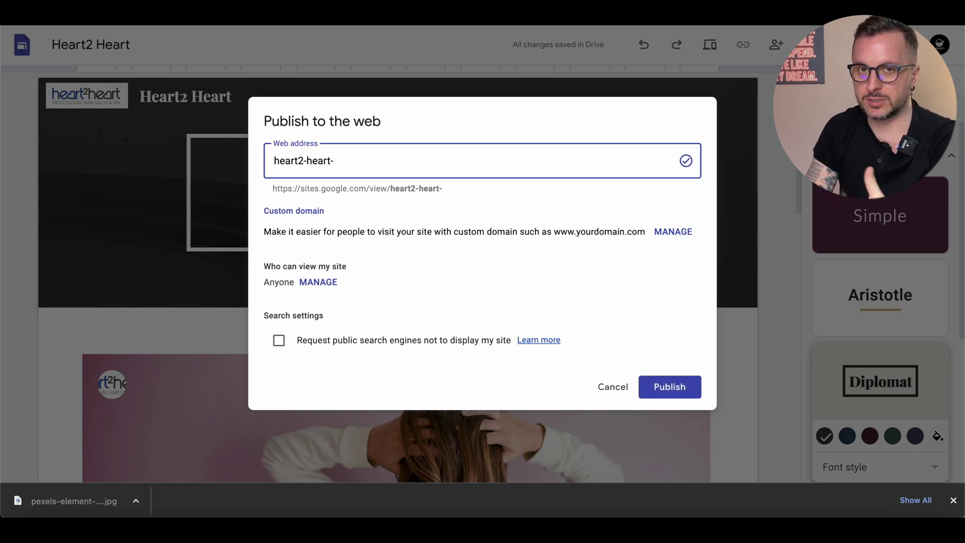
text(test)
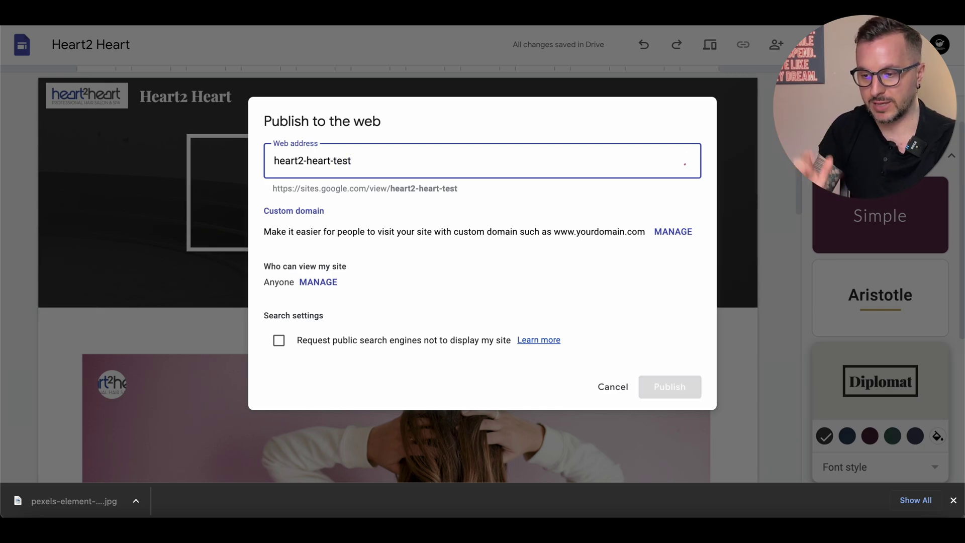
click(692, 390)
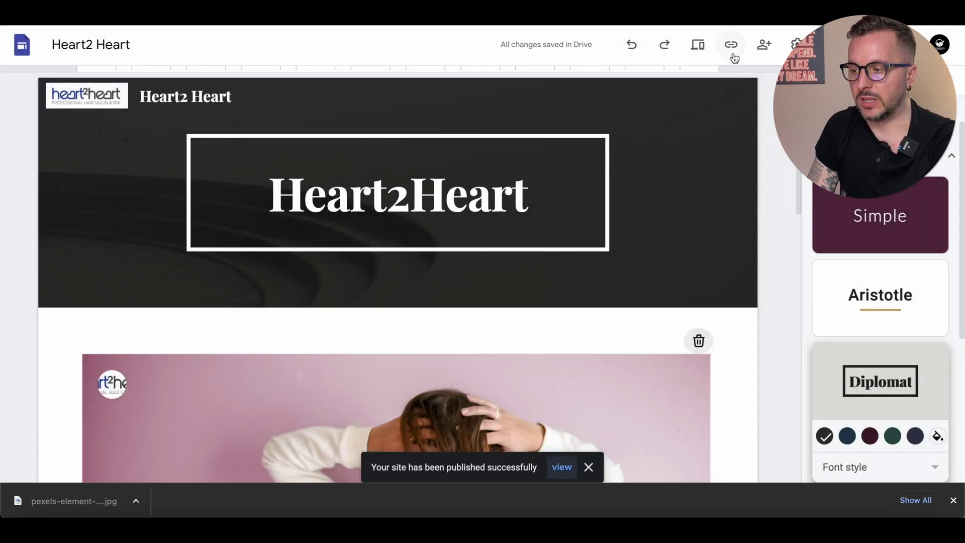
click(731, 44)
click(643, 259)
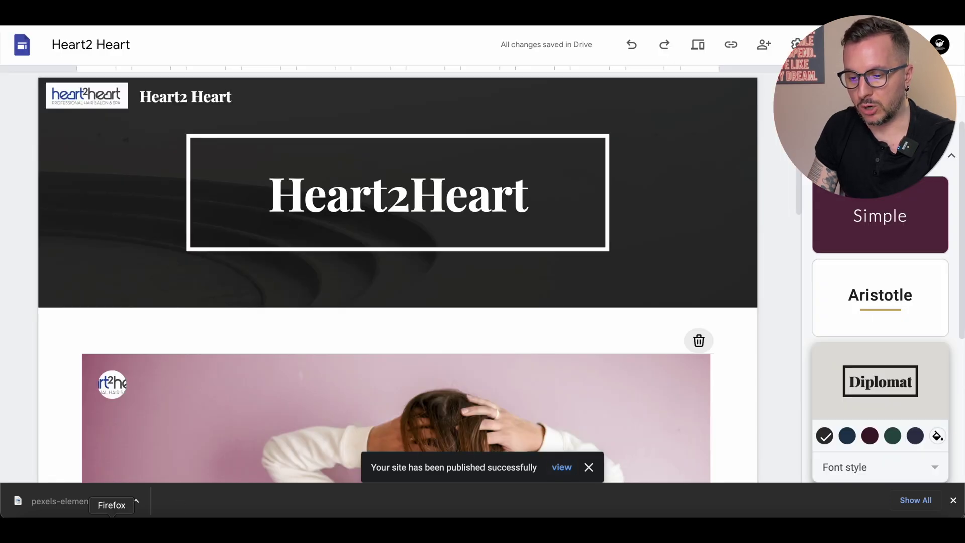
key(super+t)
text(https://sites.google.com/view/heart2-heart-test/home)
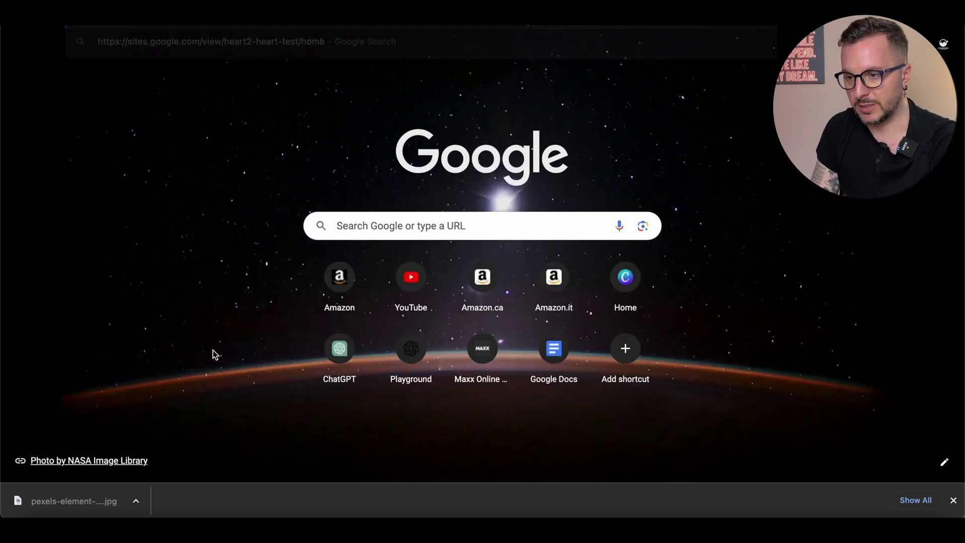
key(Return)
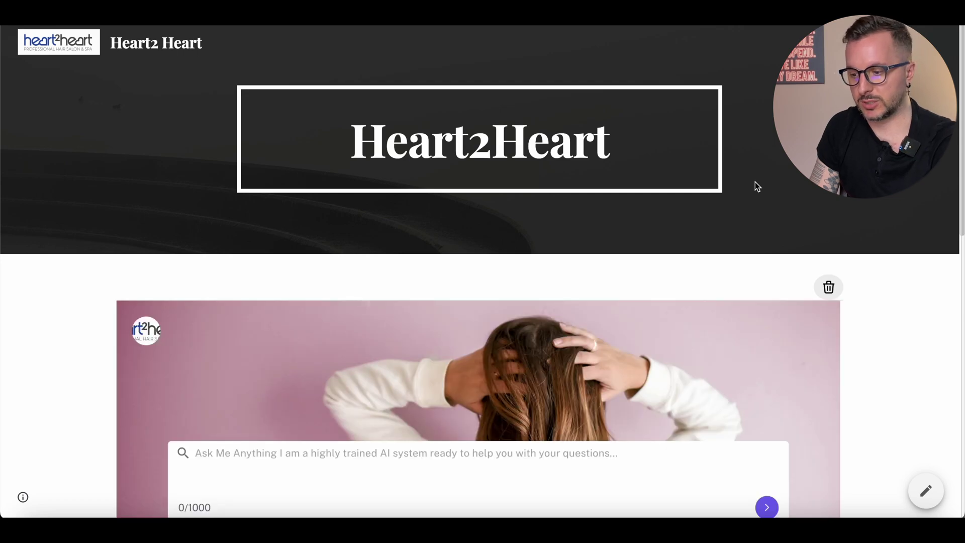
Step: Check the published page down to its booking calendar and ask the embedded chatbot "what time do you guys open"
scroll(755, 182, down, 5)
scroll(597, 188, down, 7)
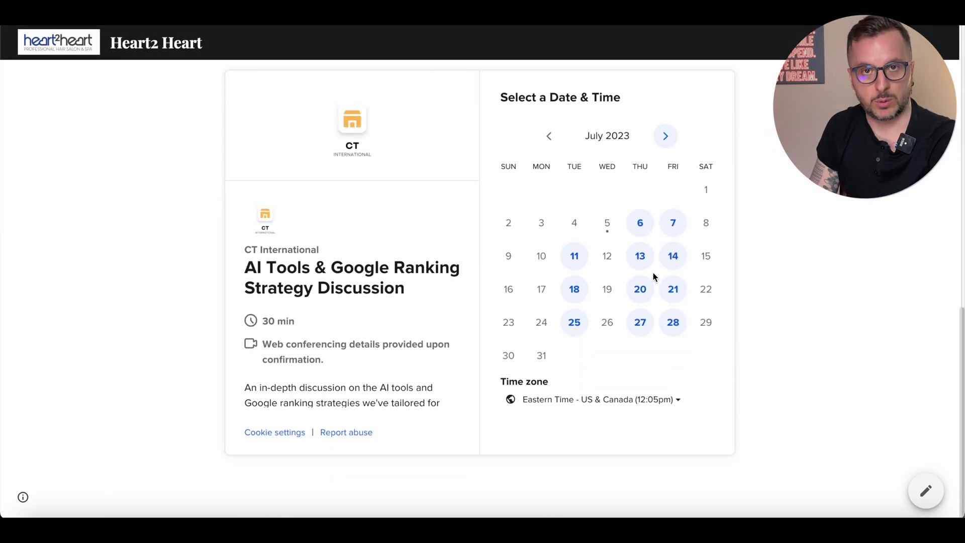
scroll(652, 272, up, 1)
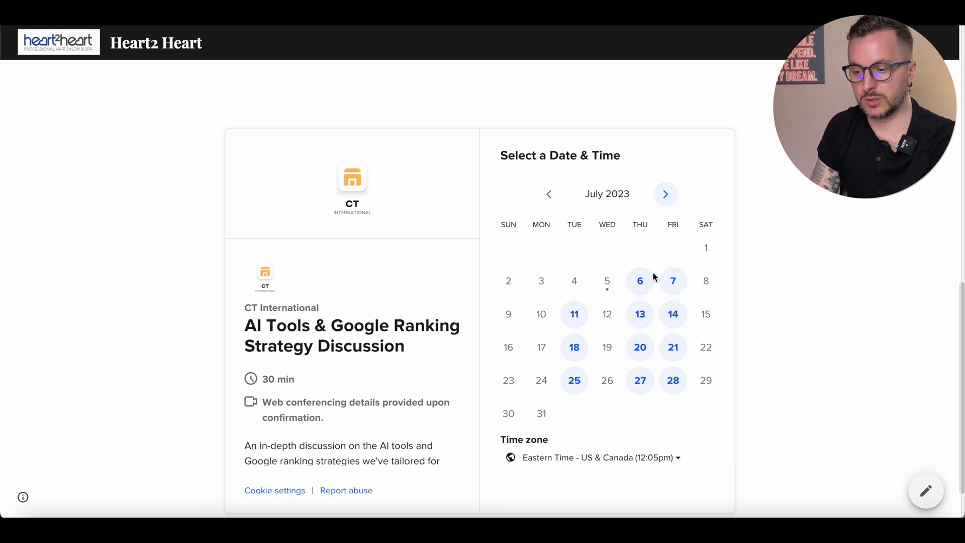
scroll(653, 276, up, 6)
scroll(652, 276, up, 4)
scroll(652, 276, down, 1)
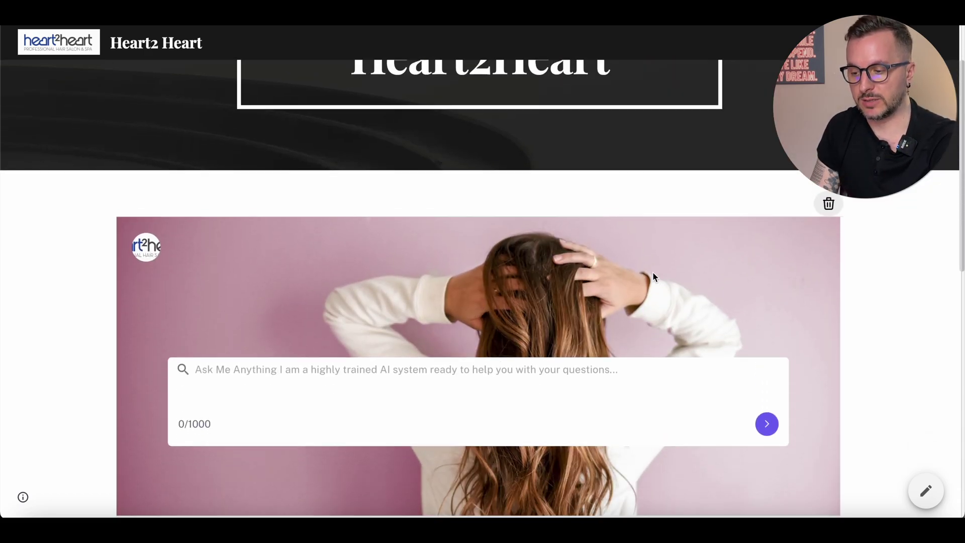
click(493, 348)
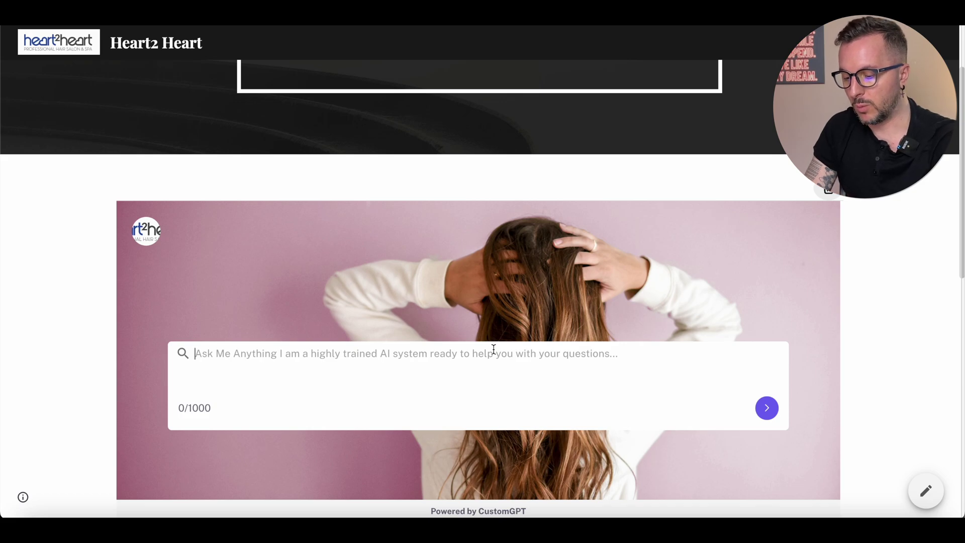
text(what time do you guys)
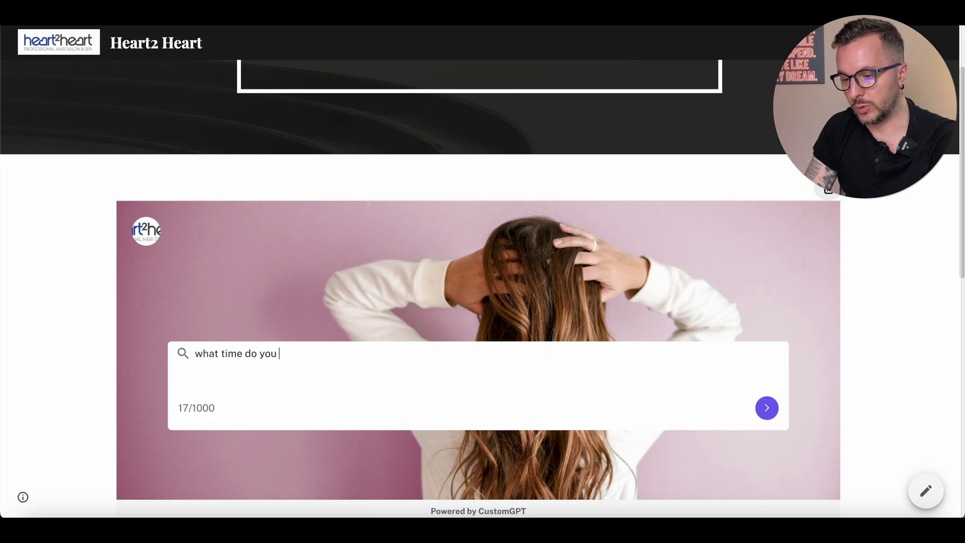
text( open)
key(Return)
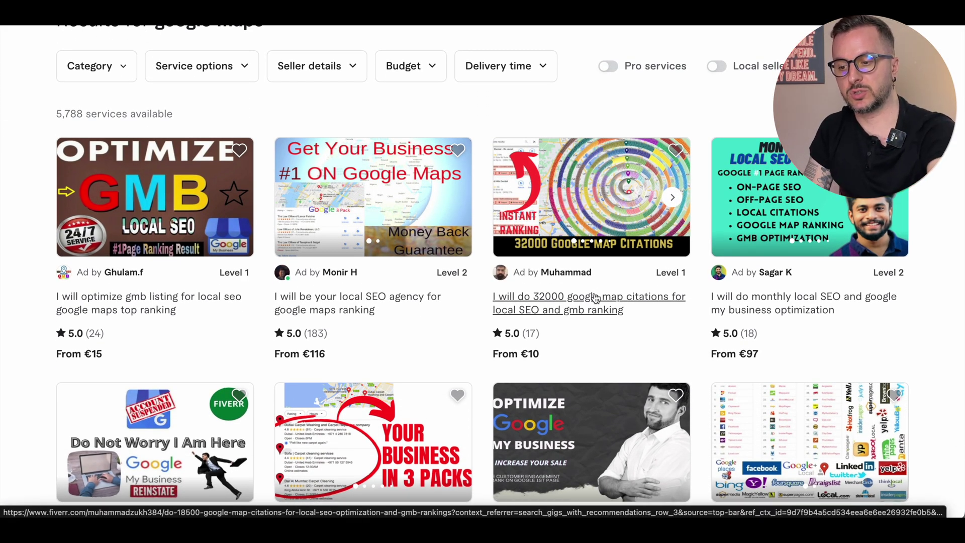
Step: Switch to Fiverr and browse the "google maps" results for local SEO and map citation services
scroll(594, 297, up, 3)
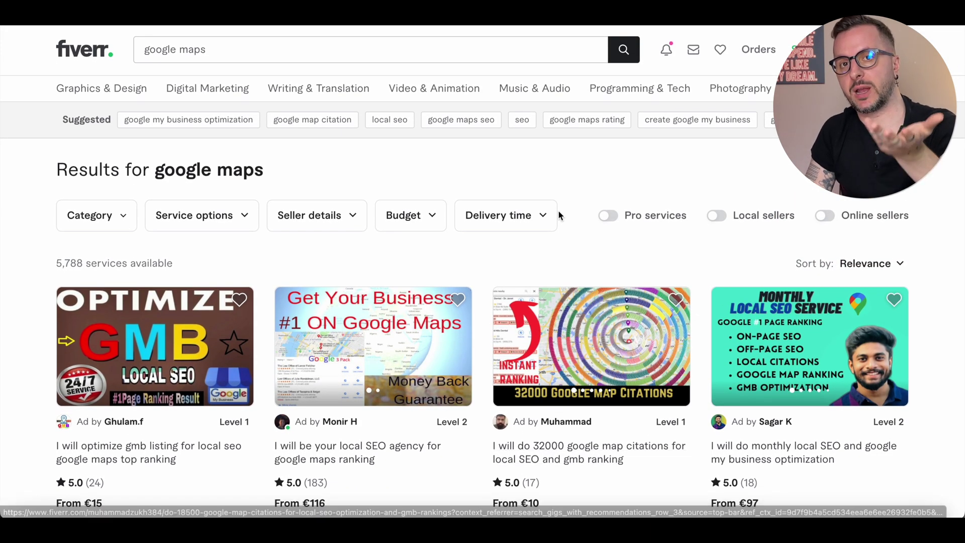
scroll(559, 215, down, 4)
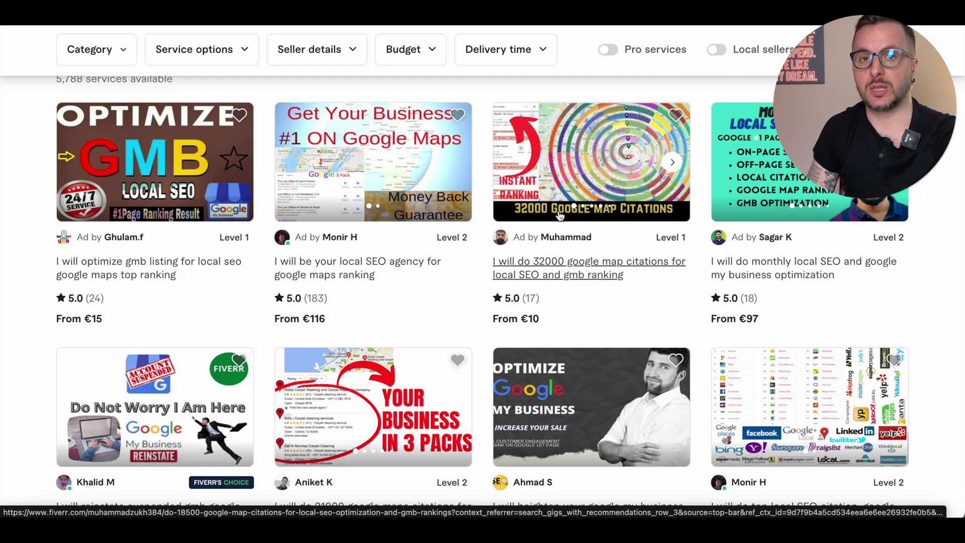
scroll(643, 176, up, 2)
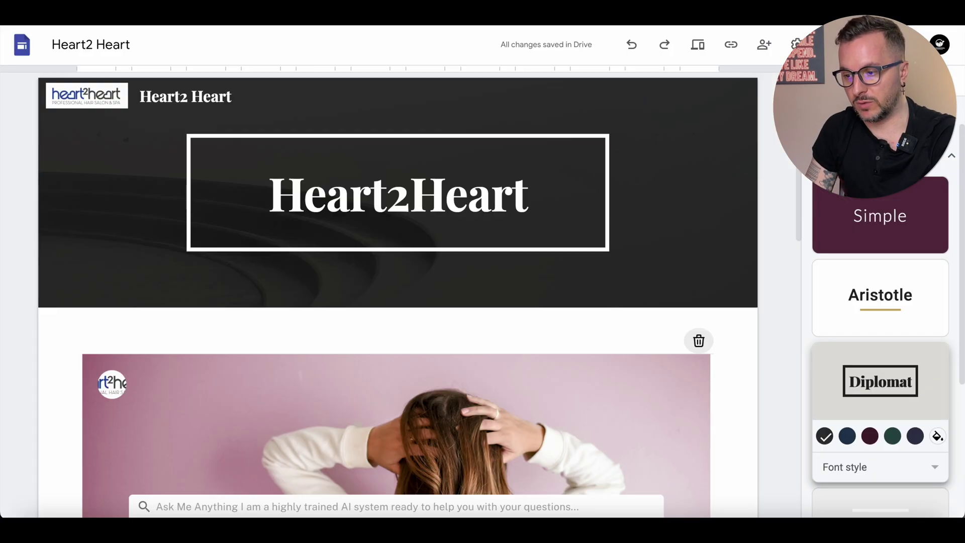
Step: Switch to the outreach email draft and attach the file Heart to heart.xlsx below the signature
click(437, 161)
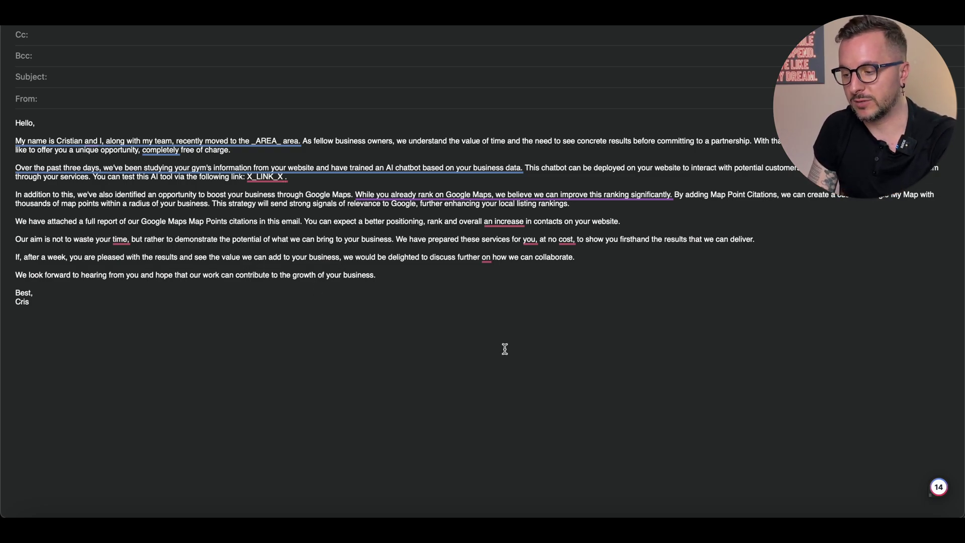
click(853, 530)
drag(848, 488, 260, 395)
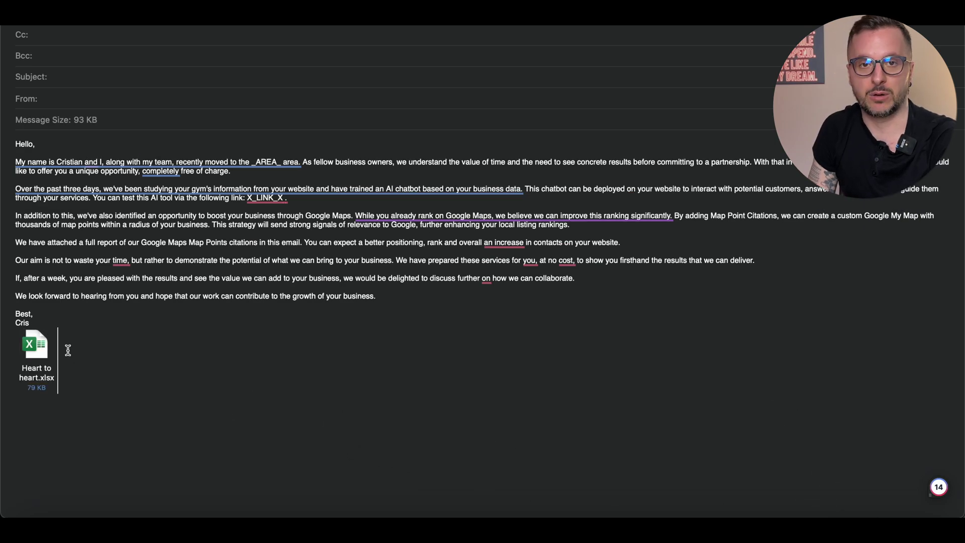